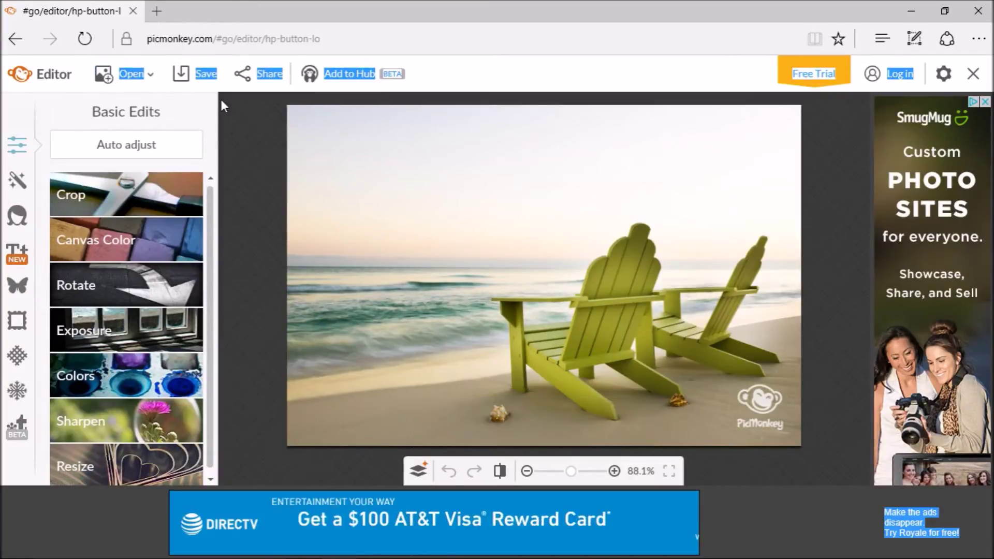
Open the squirrel card photo from the computer using the recommended Bubbles image setting
{"action": "left_click", "coordinate": [139, 77]}
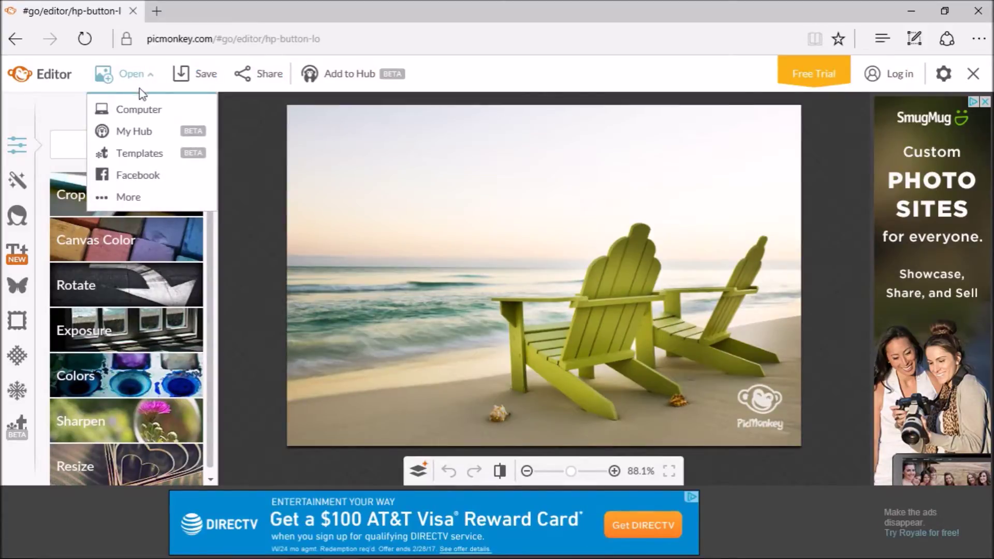
{"action": "left_click", "coordinate": [116, 199]}
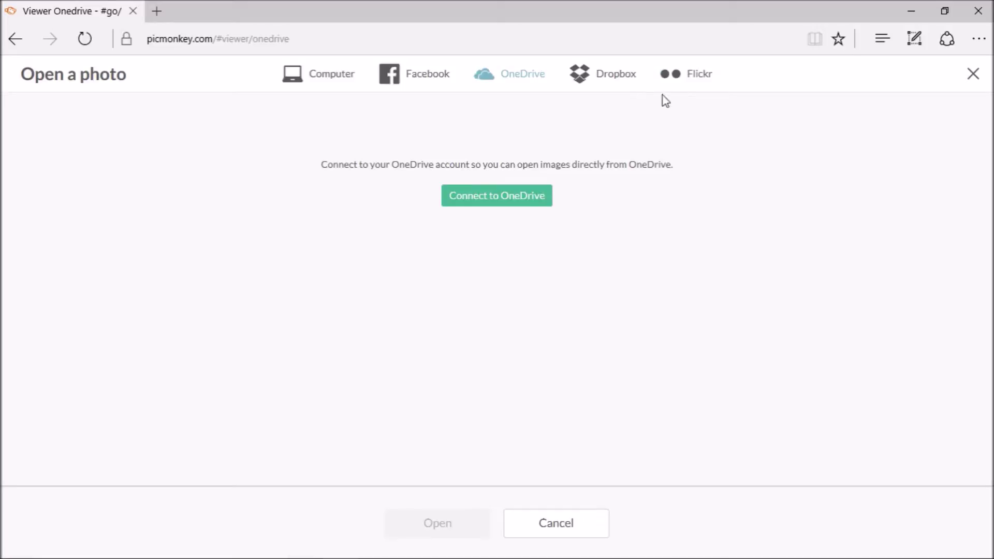
{"action": "left_click", "coordinate": [322, 82]}
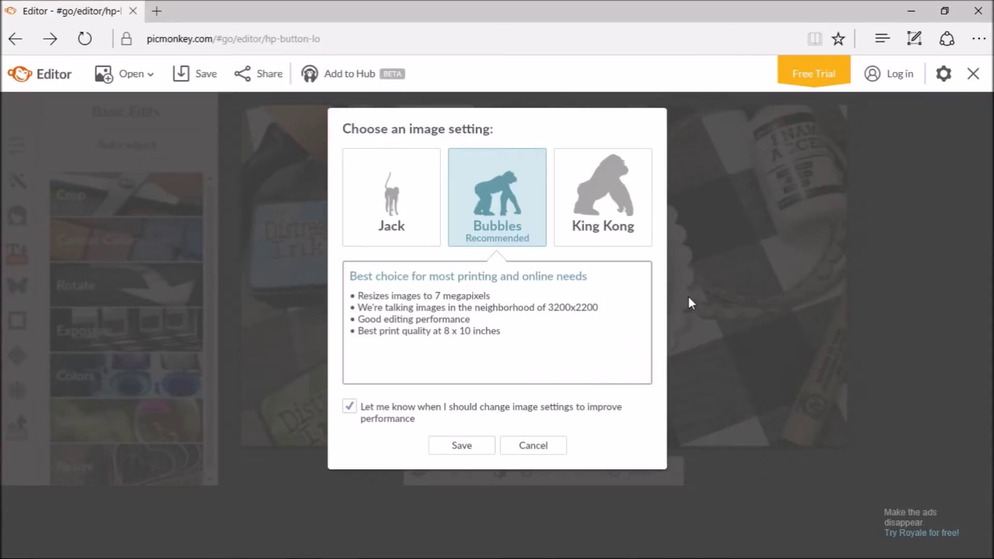
{"action": "left_click", "coordinate": [466, 446]}
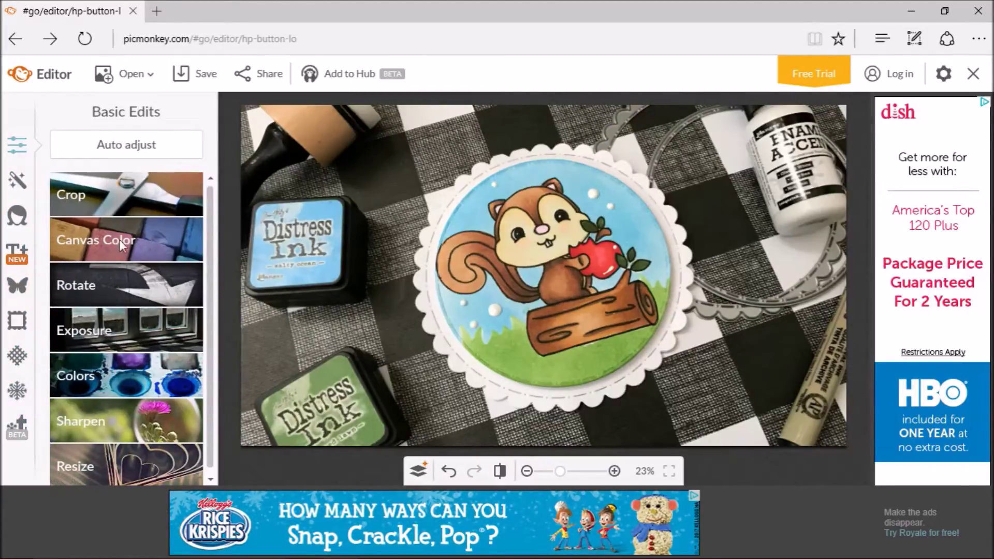
Crop the photo to 16 x 9 proportions at about 3435 x 1932, keeping the round squirrel card near the middle
{"action": "left_click", "coordinate": [125, 209]}
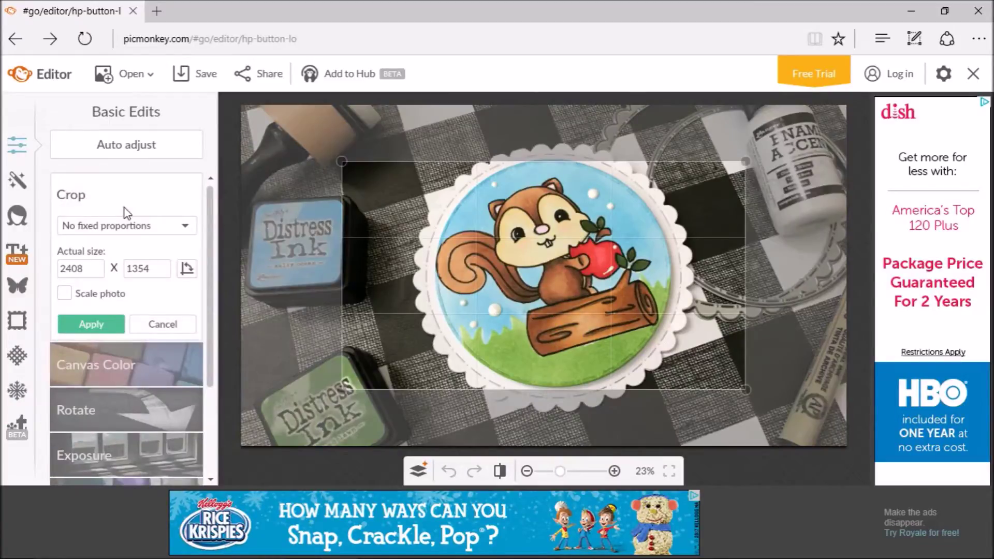
{"action": "left_click", "coordinate": [188, 227]}
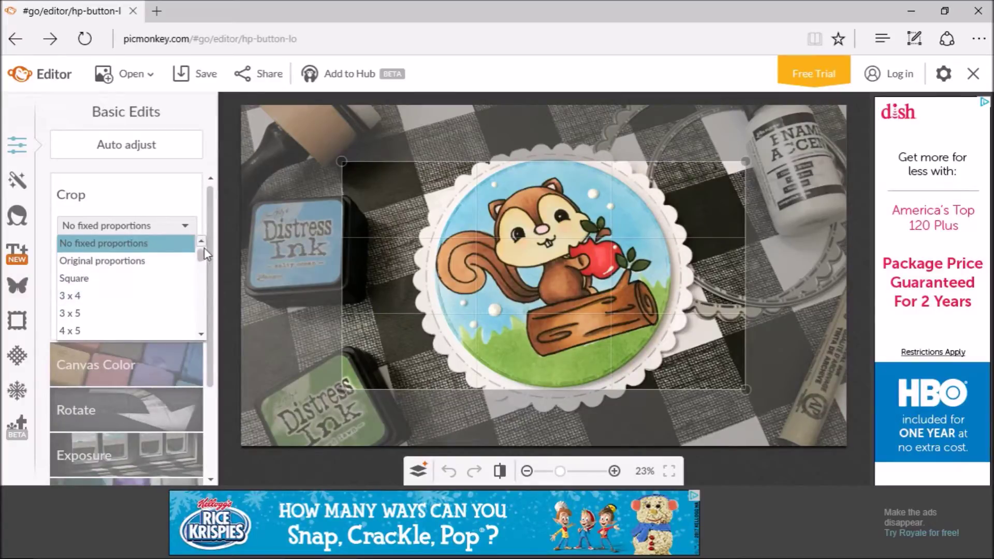
{"action": "left_click_drag", "start_coordinate": [201, 255], "coordinate": [202, 285]}
{"action": "left_click", "coordinate": [128, 290]}
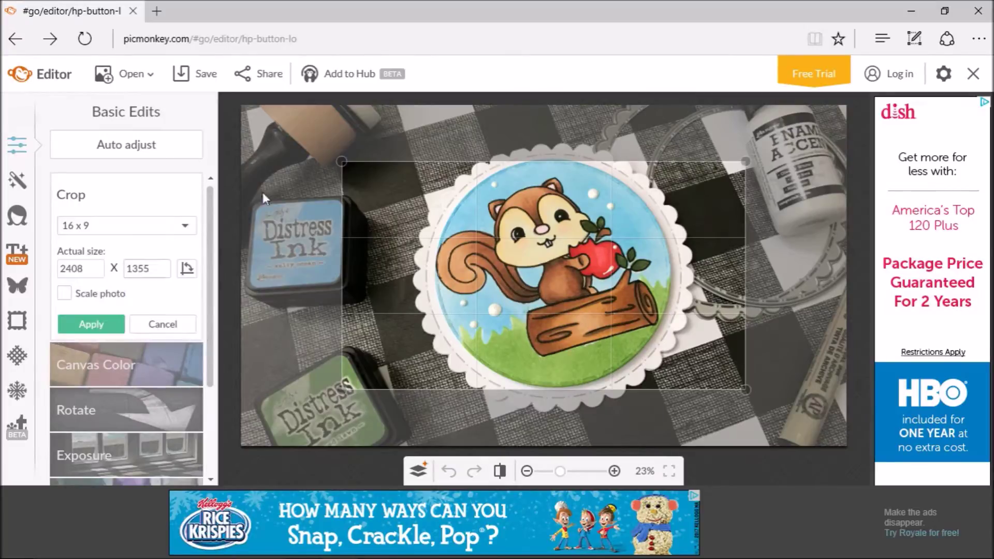
{"action": "left_click_drag", "start_coordinate": [741, 164], "coordinate": [824, 80]}
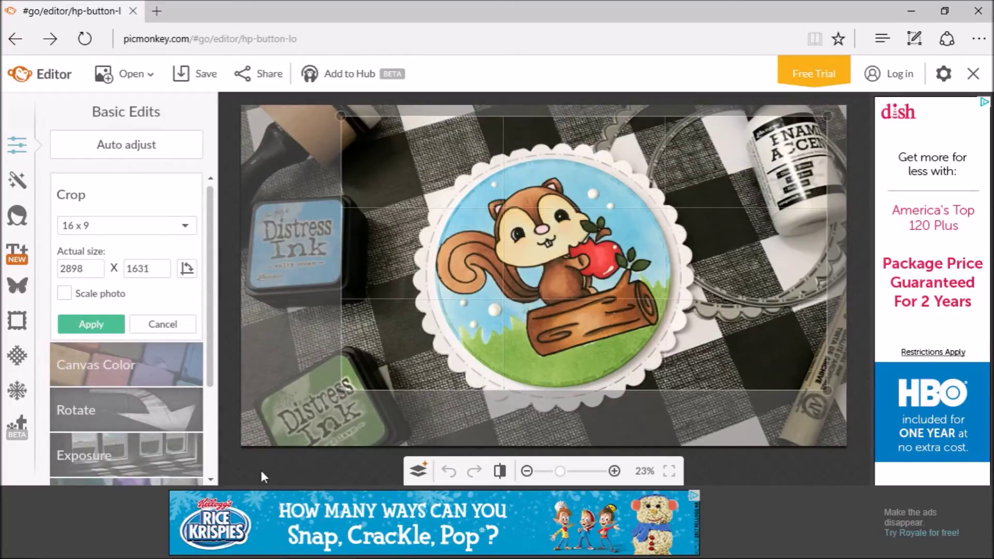
{"action": "left_click_drag", "start_coordinate": [341, 389], "coordinate": [217, 439]}
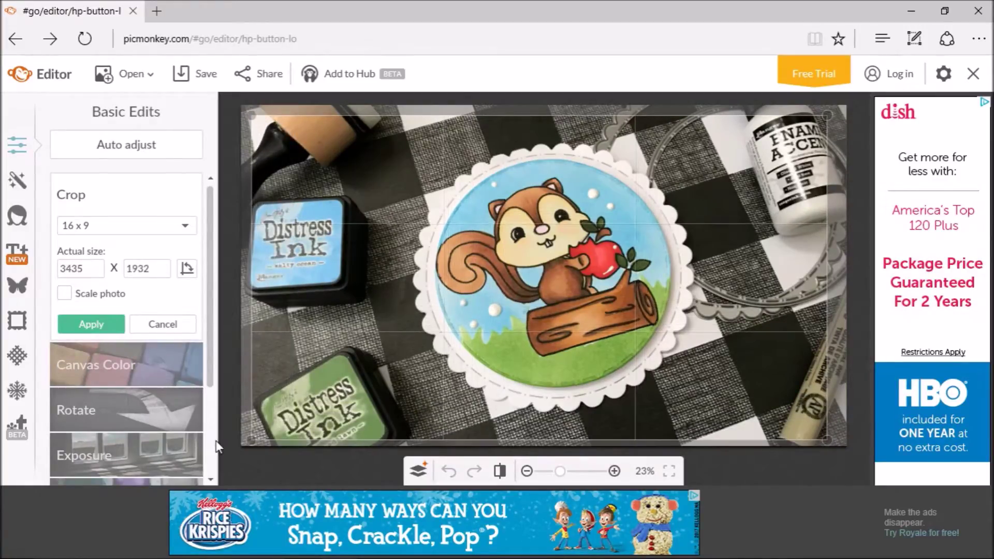
{"action": "left_click_drag", "start_coordinate": [554, 280], "coordinate": [566, 277]}
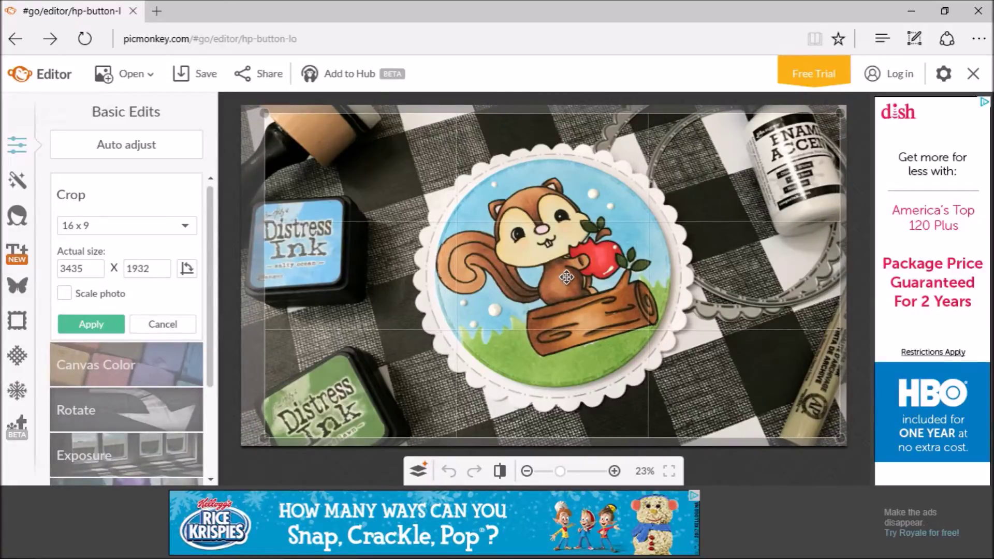
{"action": "left_click_drag", "start_coordinate": [567, 277], "coordinate": [568, 277]}
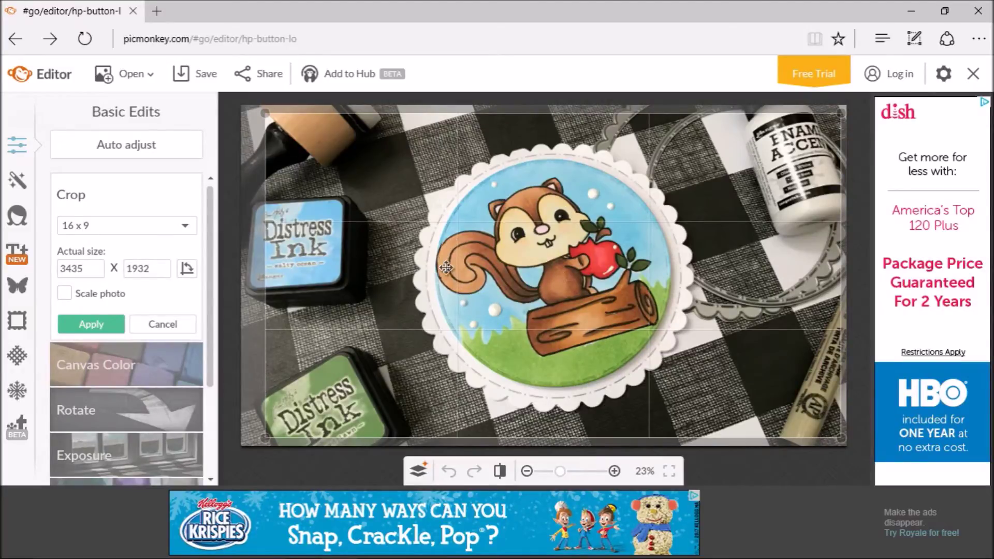
{"action": "left_click", "coordinate": [91, 324]}
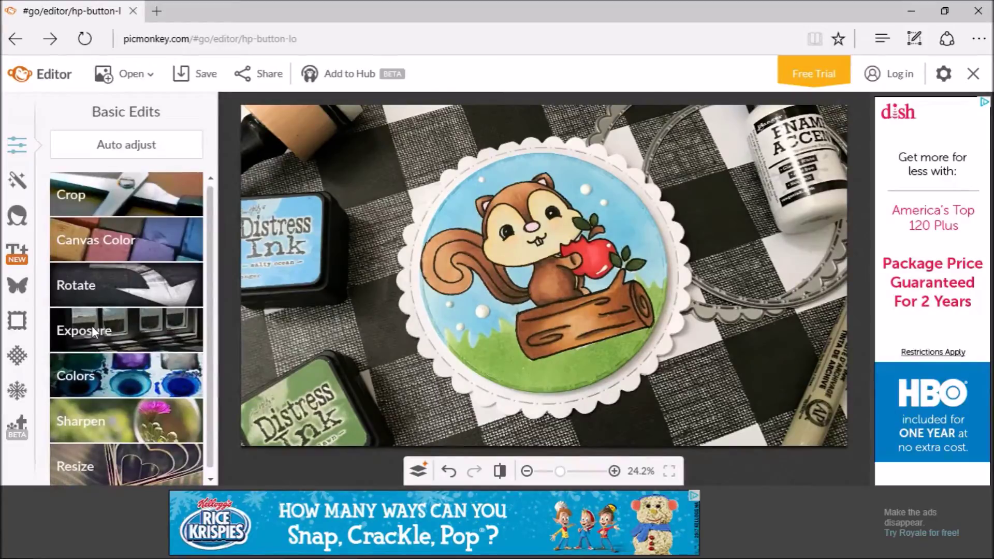
Raise the photo's color saturation to 20 and apply the color adjustment
{"action": "left_click", "coordinate": [143, 370]}
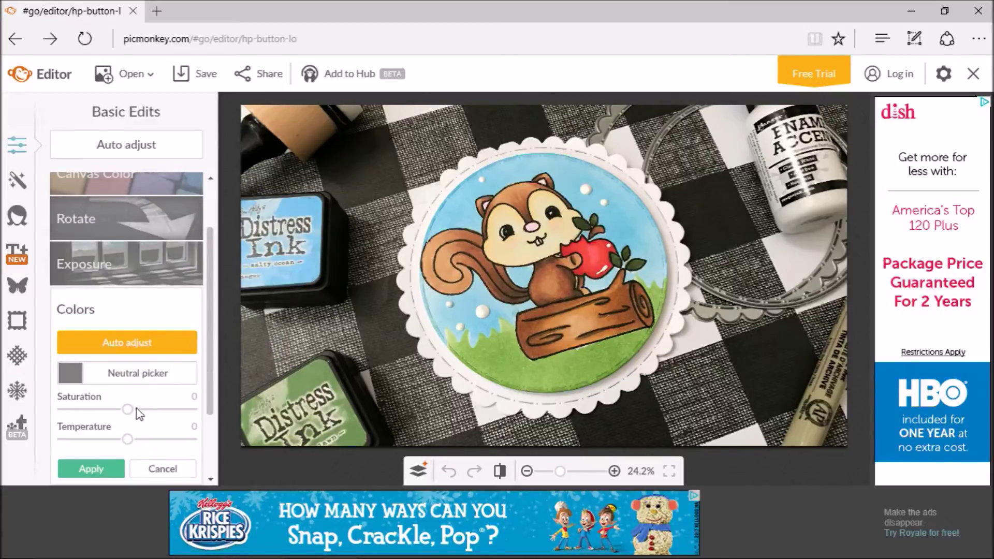
{"action": "mouse_move", "coordinate": [128, 414]}
{"action": "left_mouse_down"}
{"action": "mouse_move", "coordinate": [178, 410]}
{"action": "mouse_move", "coordinate": [82, 410]}
{"action": "mouse_move", "coordinate": [139, 414]}
{"action": "left_mouse_up"}
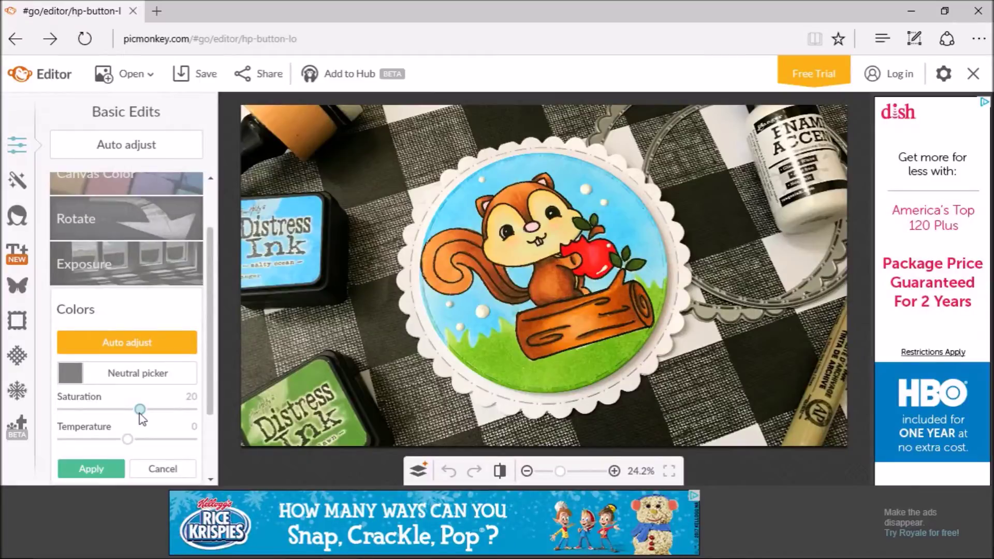
{"action": "mouse_move", "coordinate": [127, 438]}
{"action": "left_mouse_down"}
{"action": "mouse_move", "coordinate": [167, 450]}
{"action": "mouse_move", "coordinate": [104, 450]}
{"action": "mouse_move", "coordinate": [125, 449]}
{"action": "left_mouse_up"}
{"action": "left_click", "coordinate": [101, 466]}
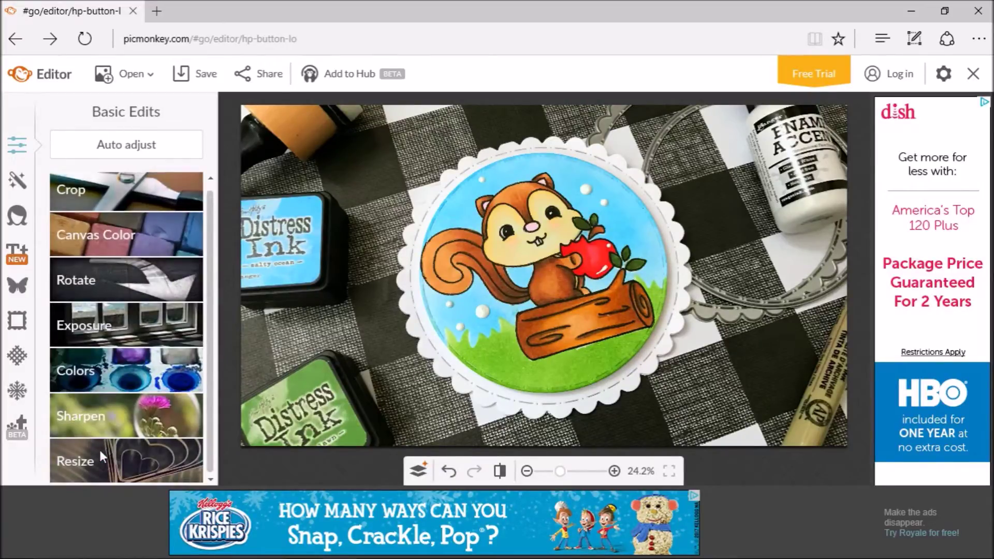
Adjust the photo's exposure to brightness -3, highlights 14, shadows 10 and contrast 2, and apply it
{"action": "left_click", "coordinate": [122, 320]}
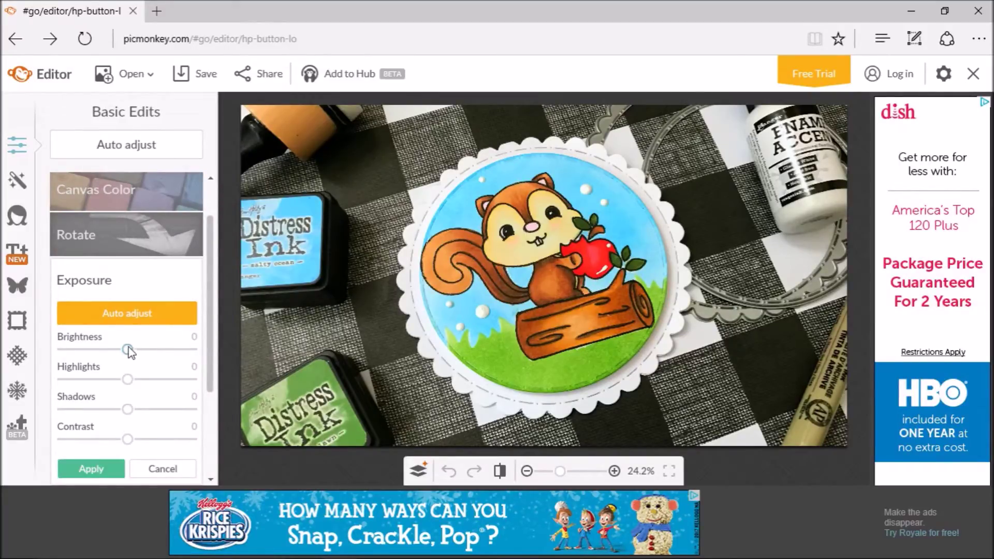
{"action": "left_click", "coordinate": [140, 314]}
{"action": "left_click", "coordinate": [140, 349]}
{"action": "left_click_drag", "start_coordinate": [133, 350], "coordinate": [127, 350]}
{"action": "left_click", "coordinate": [138, 380]}
{"action": "left_click_drag", "start_coordinate": [138, 380], "coordinate": [134, 409]}
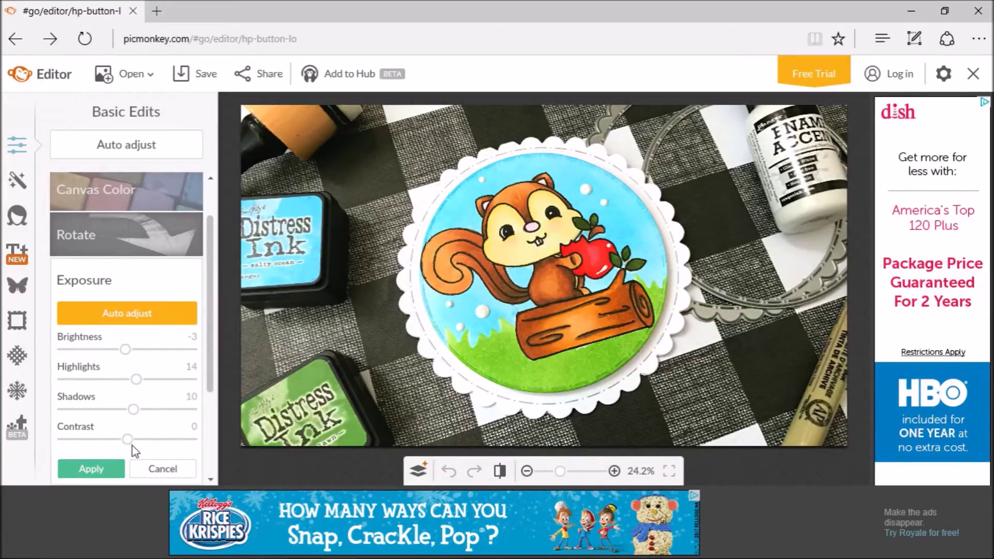
{"action": "left_click_drag", "start_coordinate": [130, 444], "coordinate": [134, 444]}
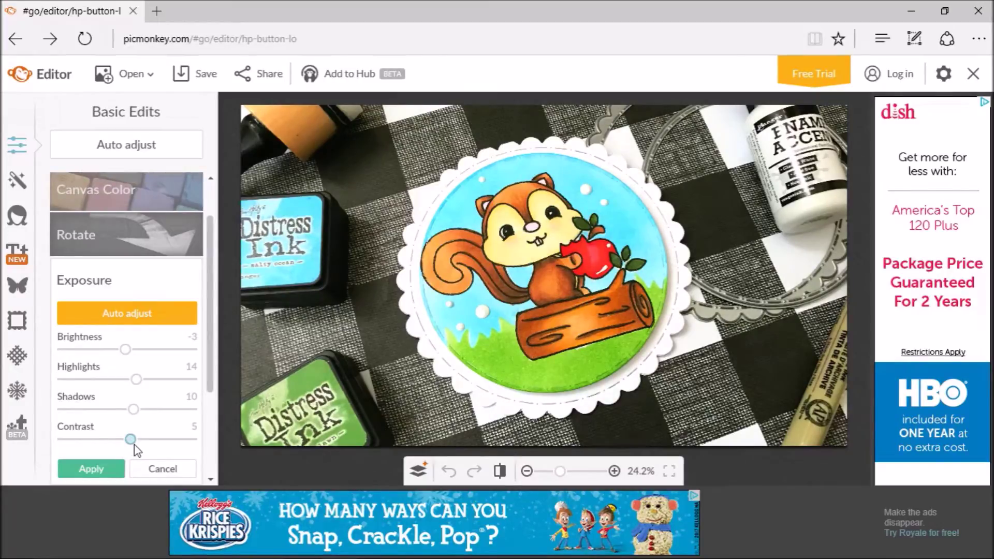
{"action": "left_click", "coordinate": [135, 444]}
{"action": "left_click_drag", "start_coordinate": [128, 440], "coordinate": [127, 440]}
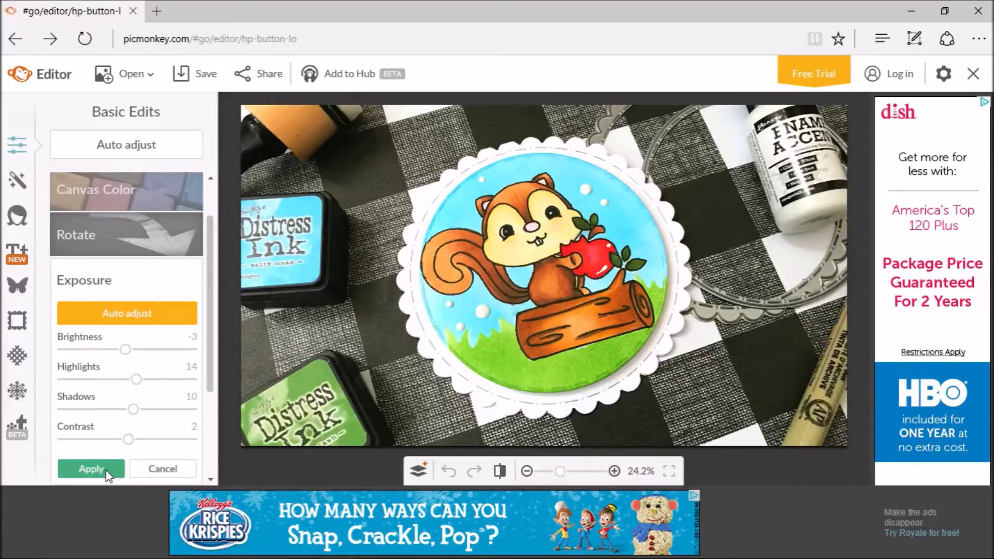
{"action": "left_click", "coordinate": [91, 469]}
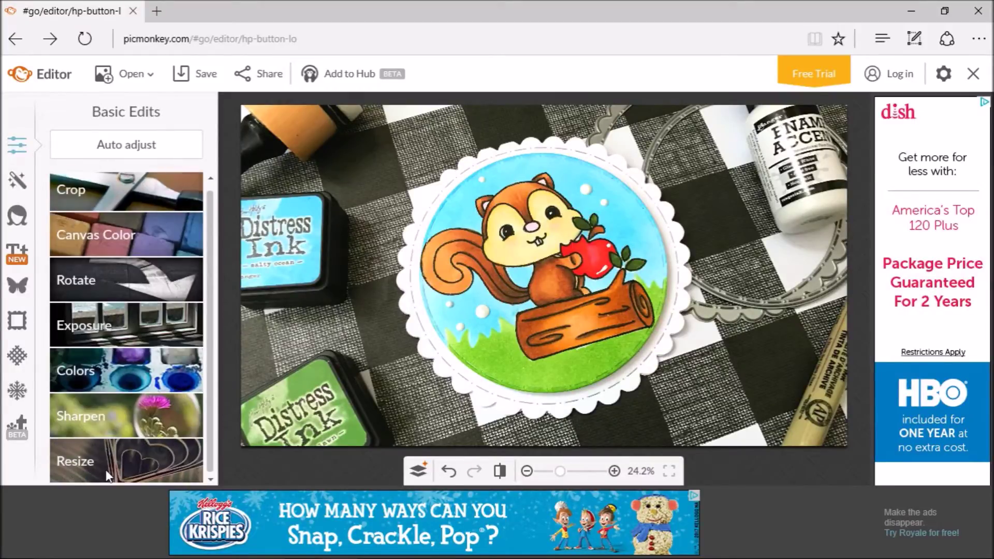
{"action": "left_click", "coordinate": [161, 274]}
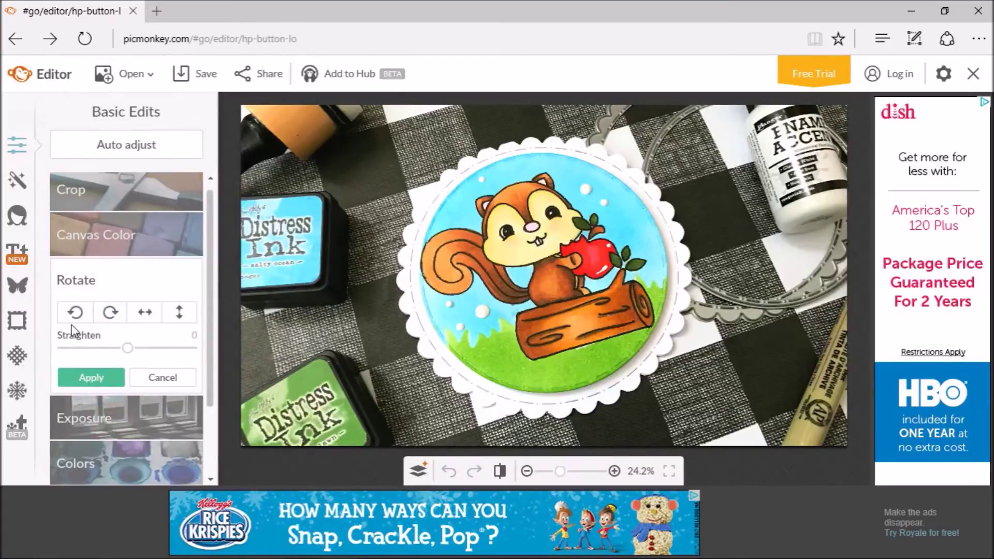
{"action": "left_click", "coordinate": [162, 376]}
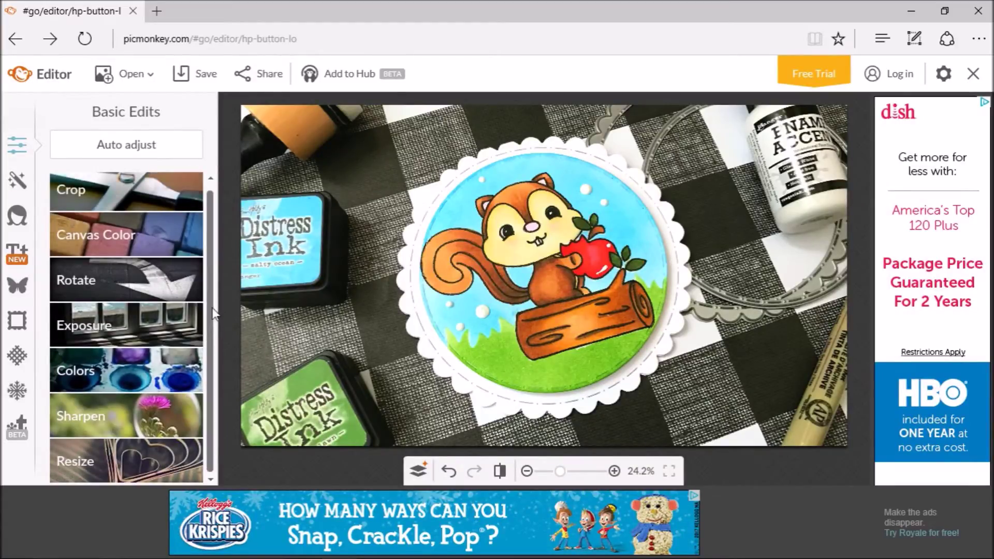
Try sharpening the photo with sharpness 40, and discard the adjustment
{"action": "left_click", "coordinate": [153, 429]}
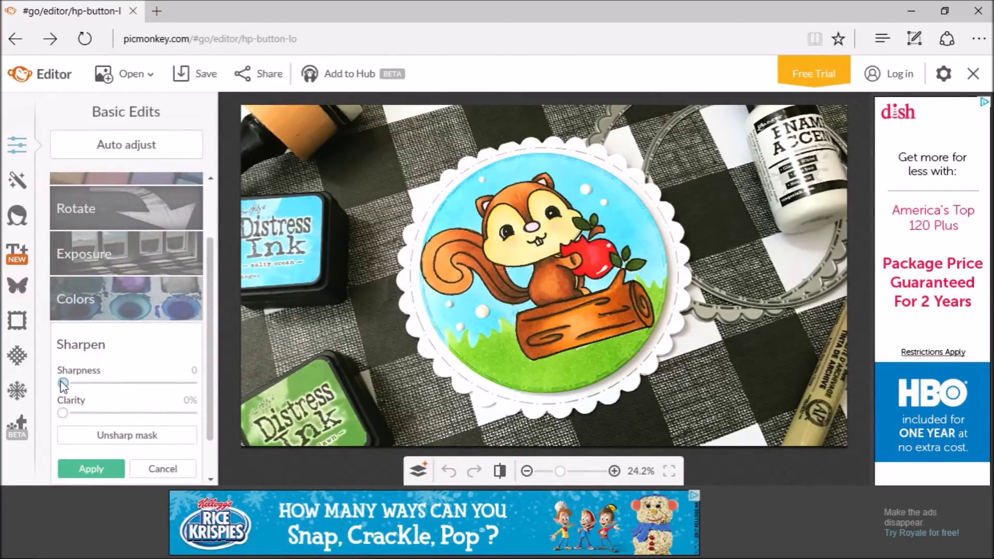
{"action": "left_click_drag", "start_coordinate": [64, 385], "coordinate": [114, 383]}
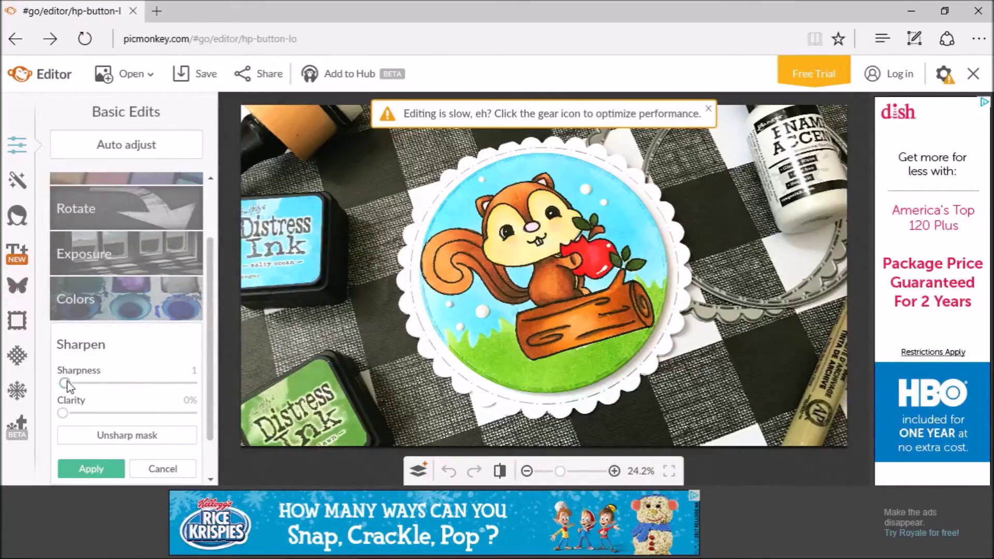
{"action": "left_click", "coordinate": [708, 109]}
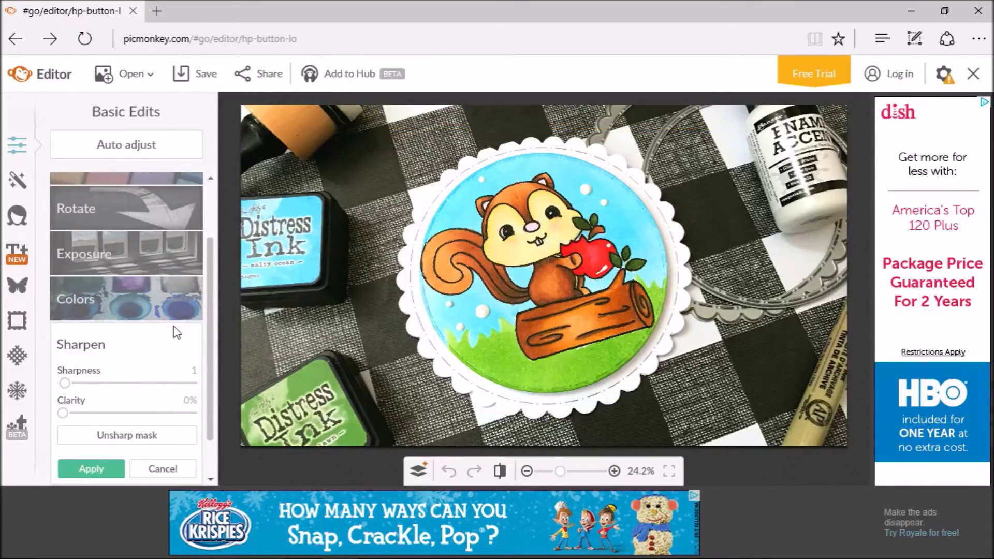
{"action": "left_click_drag", "start_coordinate": [64, 387], "coordinate": [116, 389]}
{"action": "left_click_drag", "start_coordinate": [178, 391], "coordinate": [192, 397]}
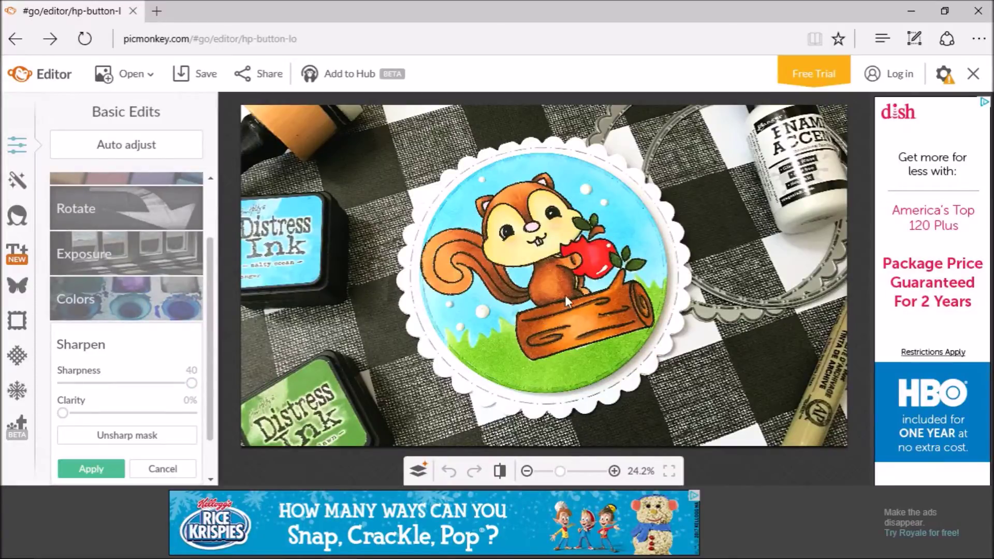
{"action": "left_click", "coordinate": [64, 384]}
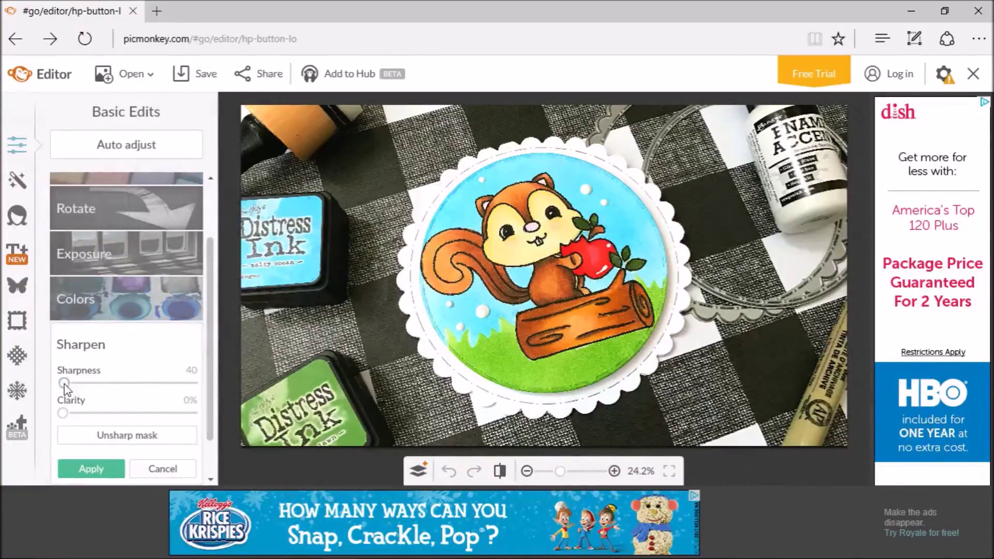
{"action": "left_click", "coordinate": [148, 467]}
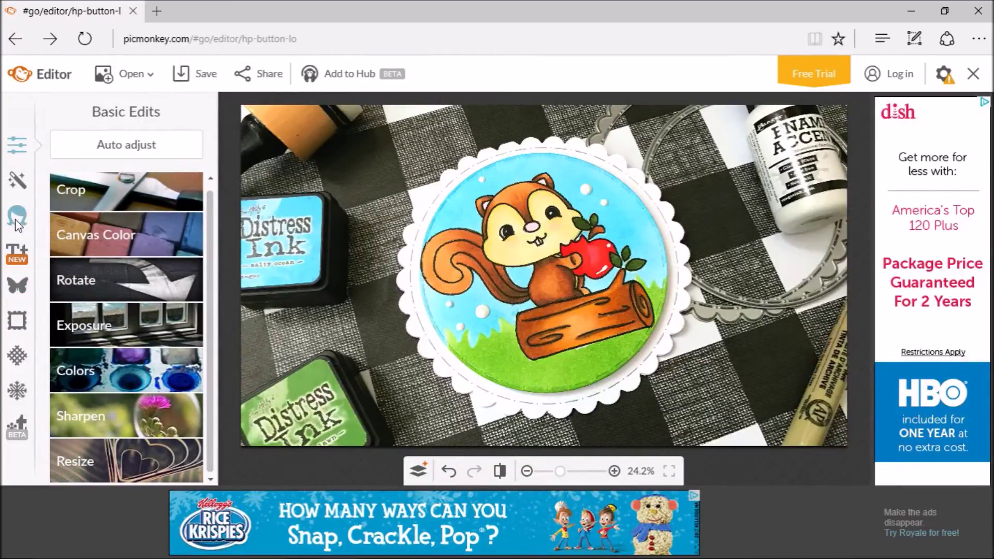
Try the Frost effect on the photo with size 17 and intensity 0%
{"action": "left_click", "coordinate": [16, 190]}
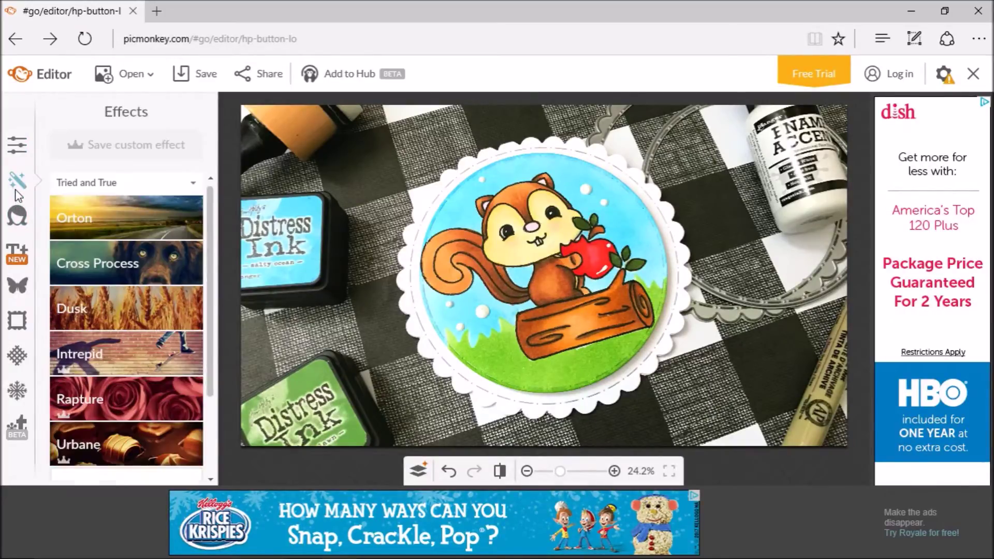
{"action": "left_click_drag", "start_coordinate": [210, 219], "coordinate": [215, 263]}
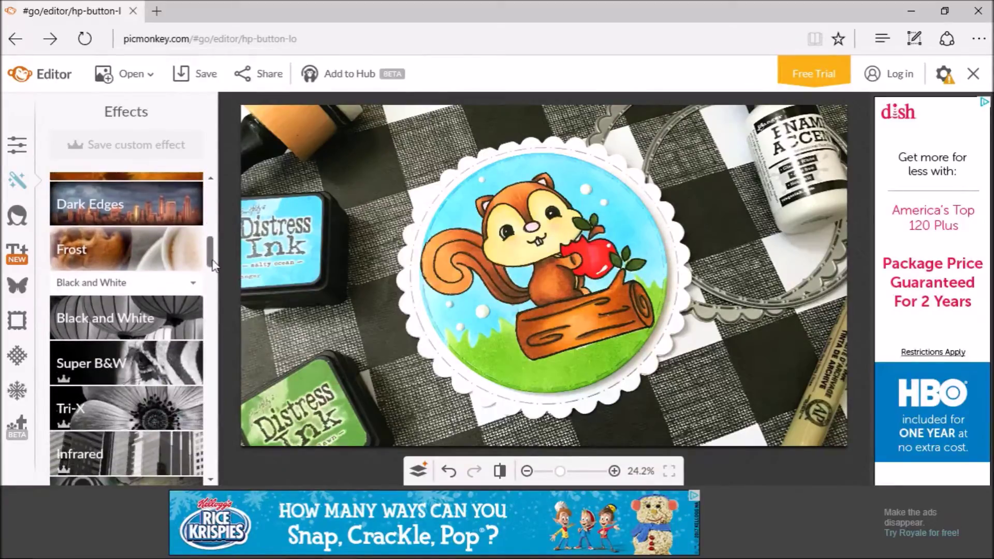
{"action": "left_click", "coordinate": [128, 269]}
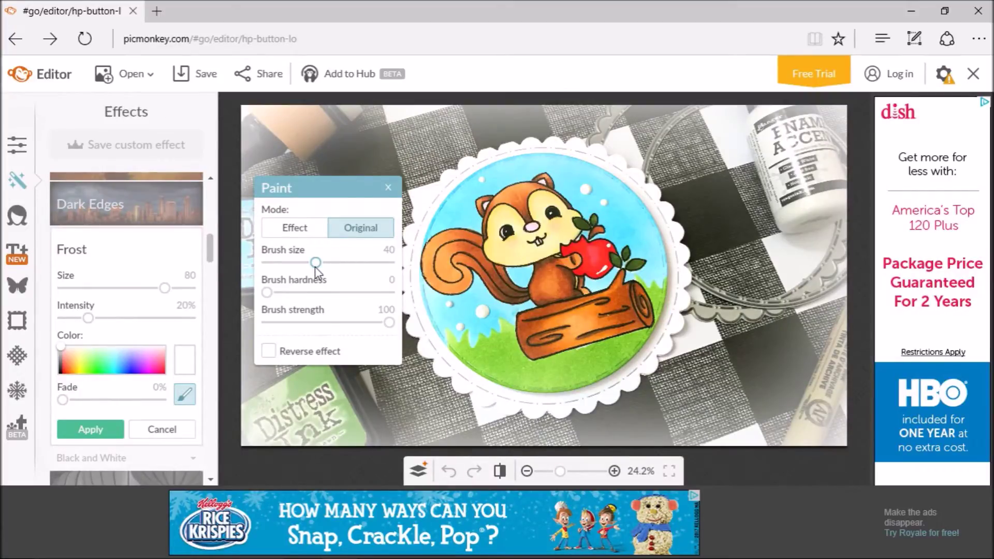
{"action": "left_click_drag", "start_coordinate": [138, 296], "coordinate": [93, 304]}
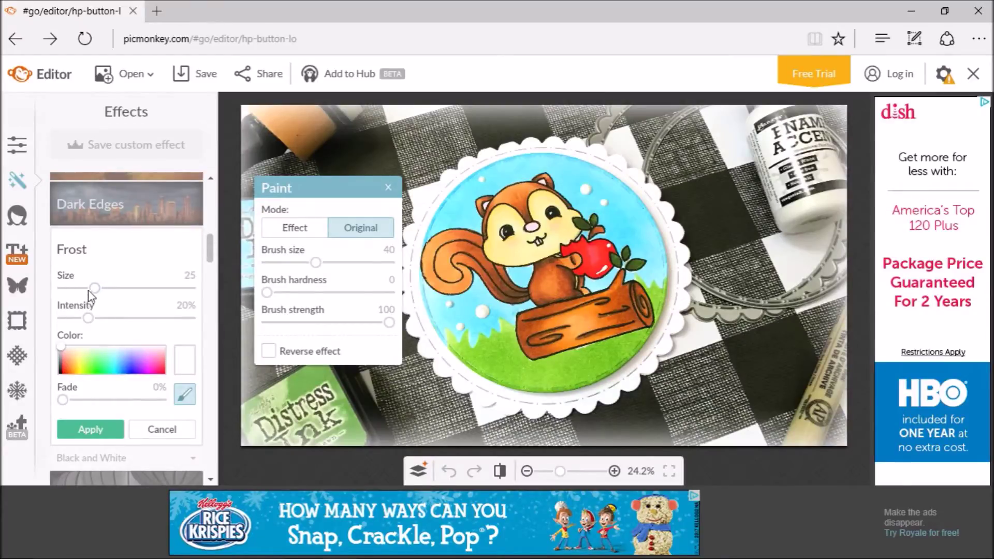
{"action": "left_click_drag", "start_coordinate": [89, 288], "coordinate": [84, 290]}
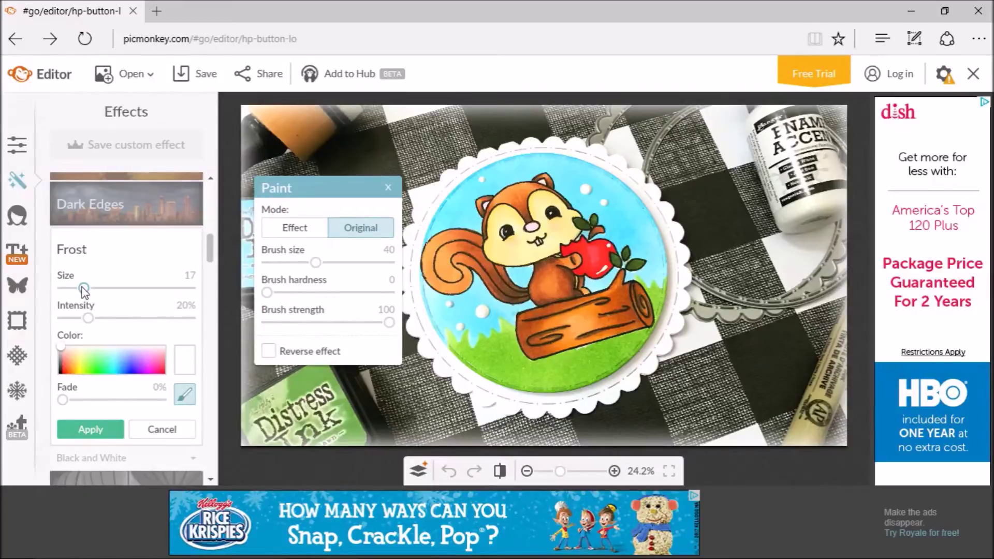
{"action": "left_click_drag", "start_coordinate": [89, 319], "coordinate": [63, 325]}
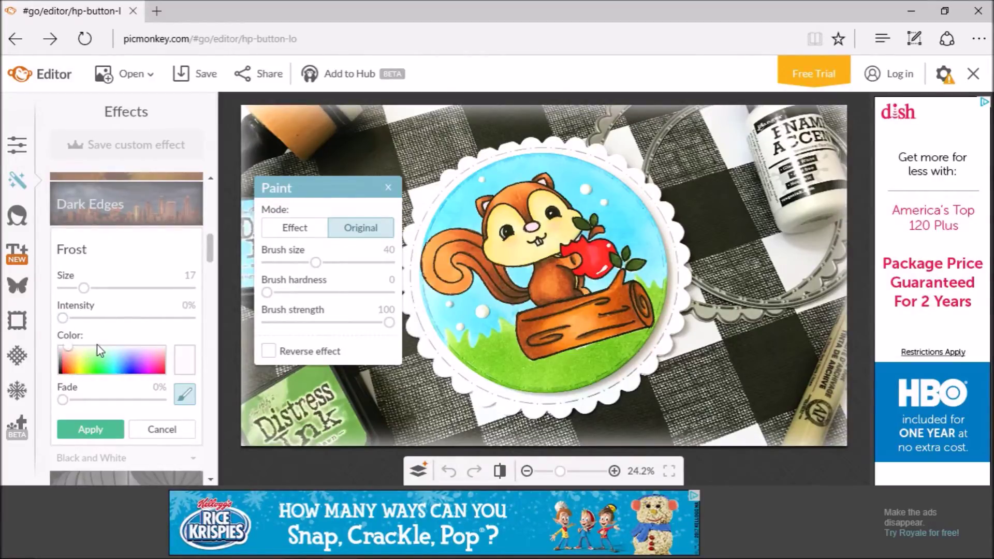
Try pink and red as the Frost effect's edge color, and discard the effect
{"action": "left_click", "coordinate": [127, 366]}
{"action": "left_click", "coordinate": [155, 359]}
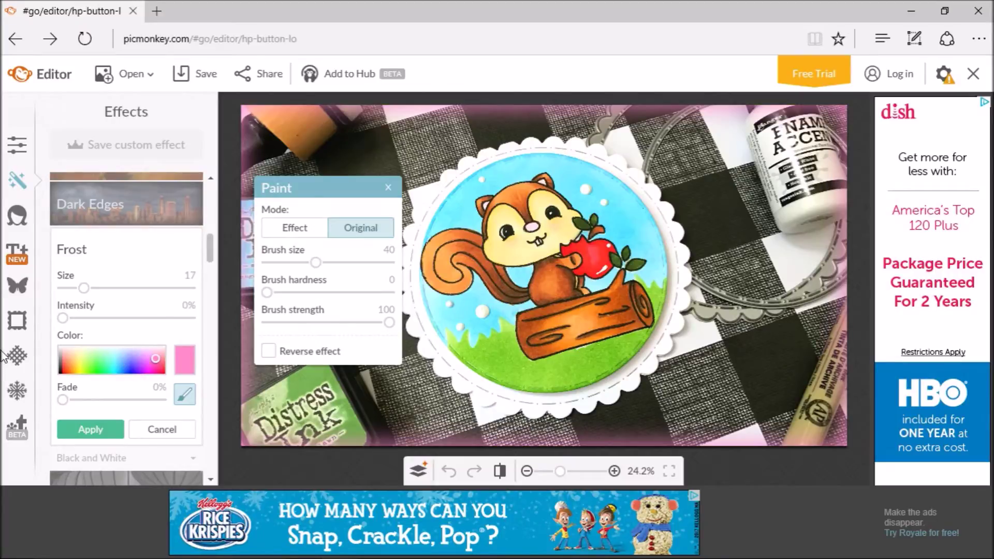
{"action": "left_click", "coordinate": [65, 366]}
{"action": "mouse_move", "coordinate": [64, 400]}
{"action": "left_mouse_down"}
{"action": "mouse_move", "coordinate": [113, 401]}
{"action": "mouse_move", "coordinate": [62, 401]}
{"action": "left_mouse_up"}
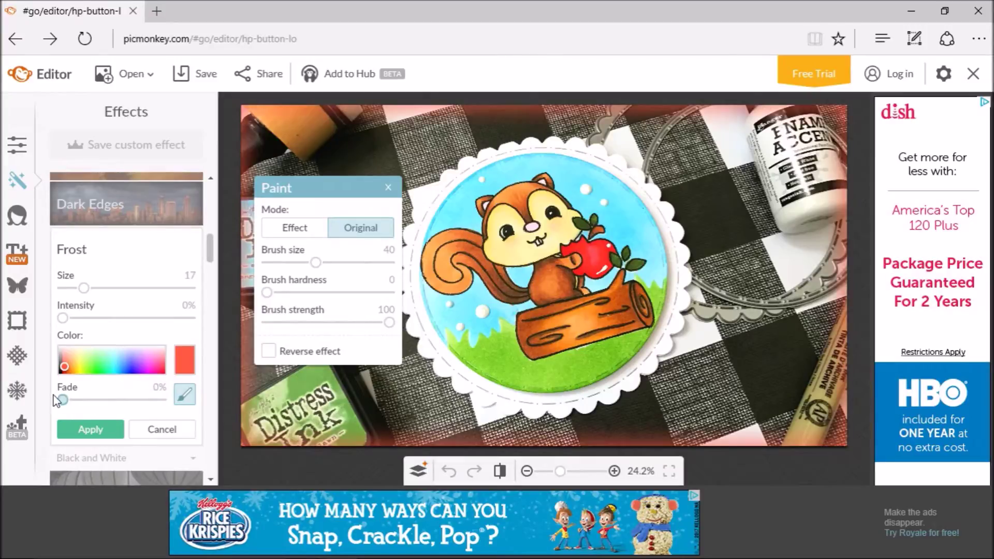
{"action": "left_click", "coordinate": [162, 424]}
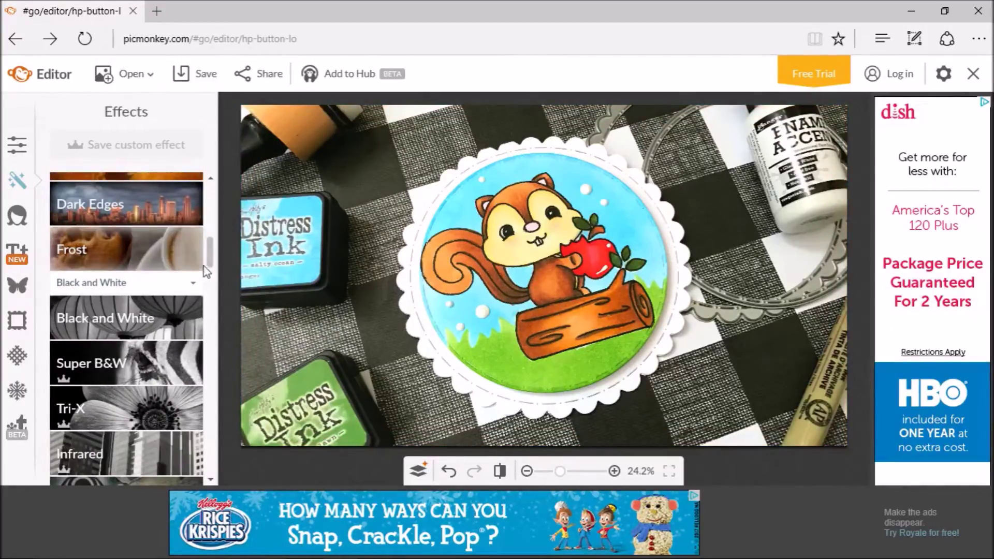
Try the Dark Edges effect with size 27, intensity 0% and a light purple color, and discard it
{"action": "left_click", "coordinate": [184, 212]}
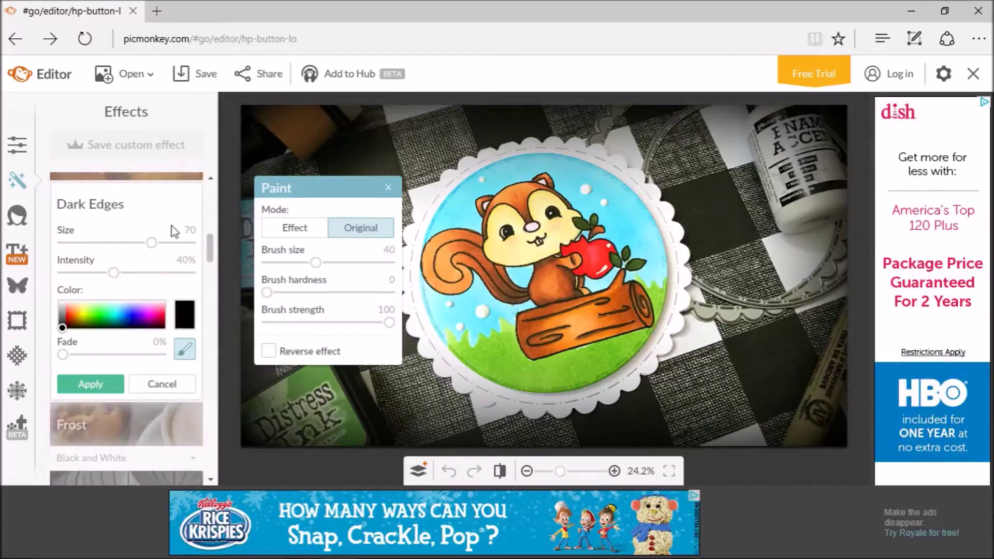
{"action": "left_click", "coordinate": [97, 243]}
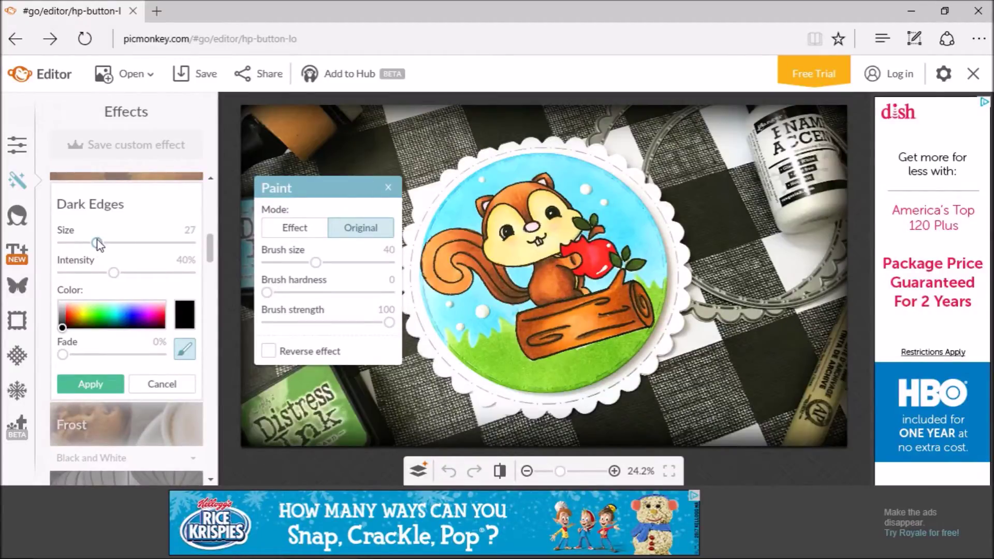
{"action": "left_click_drag", "start_coordinate": [113, 273], "coordinate": [126, 273]}
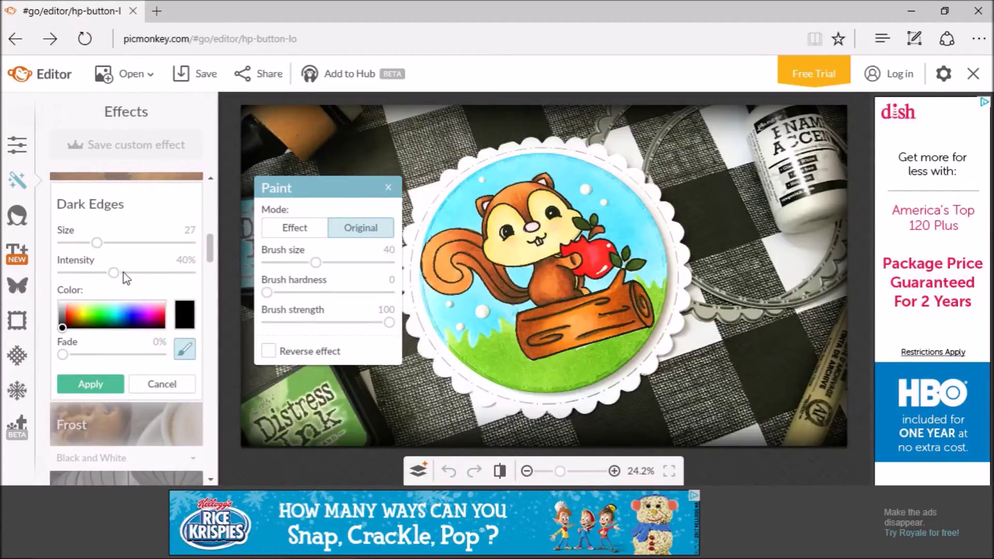
{"action": "left_click", "coordinate": [62, 272]}
{"action": "left_click", "coordinate": [139, 307]}
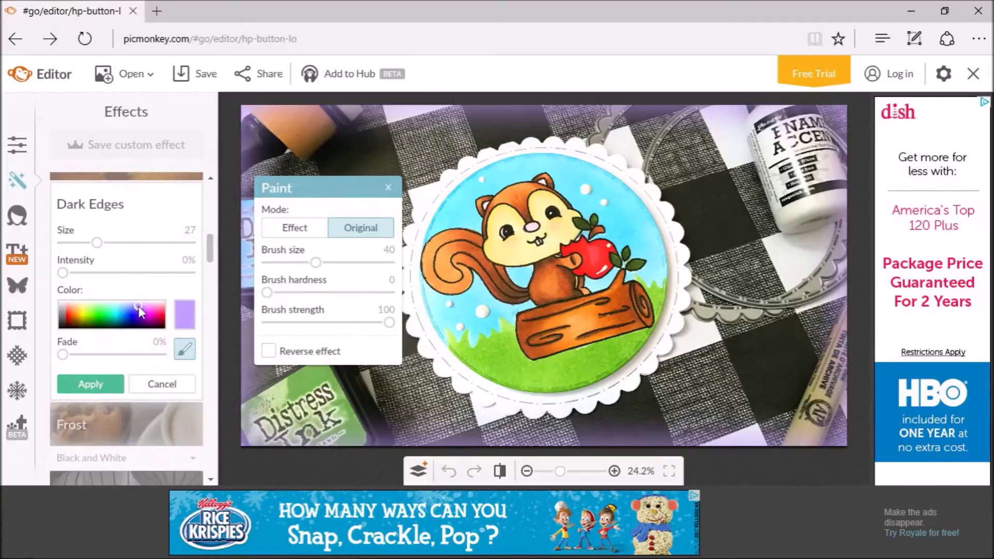
{"action": "left_click", "coordinate": [152, 383]}
Try the Boost effect on the photo at its default strength, and discard it
{"action": "scroll", "coordinate": [210, 238], "scroll_direction": "up", "scroll_amount": 3}
{"action": "mouse_move", "coordinate": [209, 236]}
{"action": "left_mouse_down"}
{"action": "mouse_move", "coordinate": [210, 211]}
{"action": "mouse_move", "coordinate": [210, 220]}
{"action": "left_mouse_up"}
{"action": "left_click", "coordinate": [123, 372]}
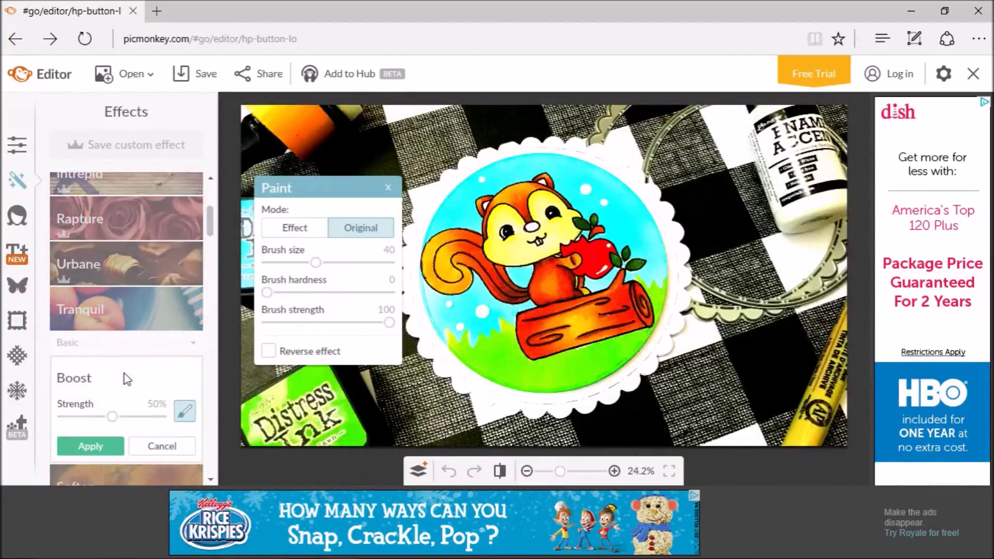
{"action": "left_click", "coordinate": [155, 445]}
{"action": "left_click_drag", "start_coordinate": [209, 220], "coordinate": [209, 199]}
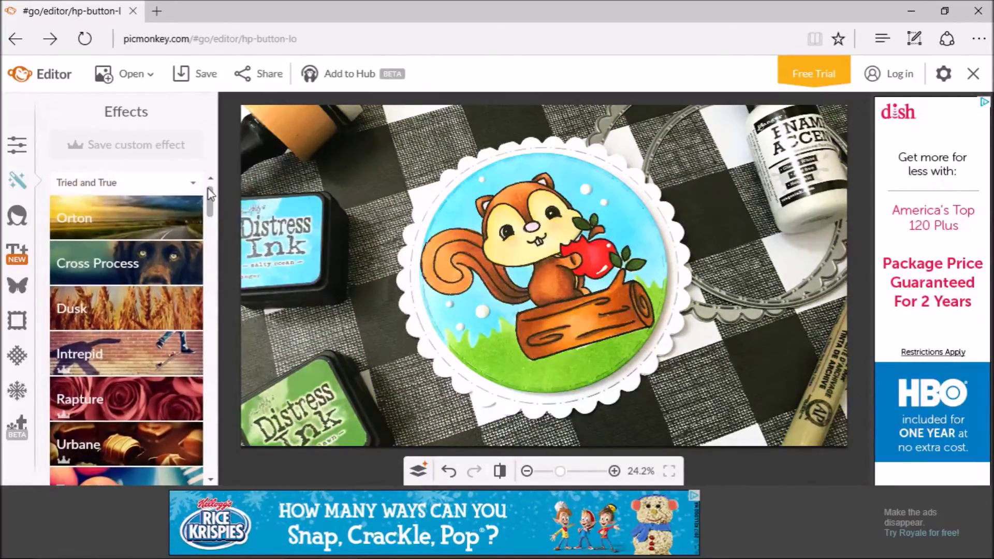
Try the Focal Soften effect with blur 30%, focal size 100% and edge hardness 38%, and discard it
{"action": "left_click_drag", "start_coordinate": [212, 200], "coordinate": [216, 388]}
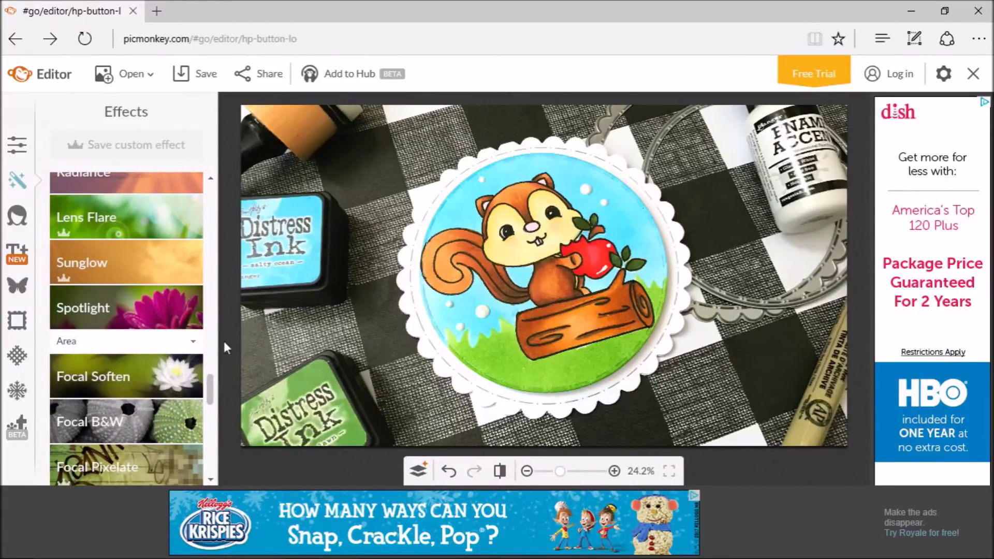
{"action": "left_click_drag", "start_coordinate": [210, 403], "coordinate": [211, 415]}
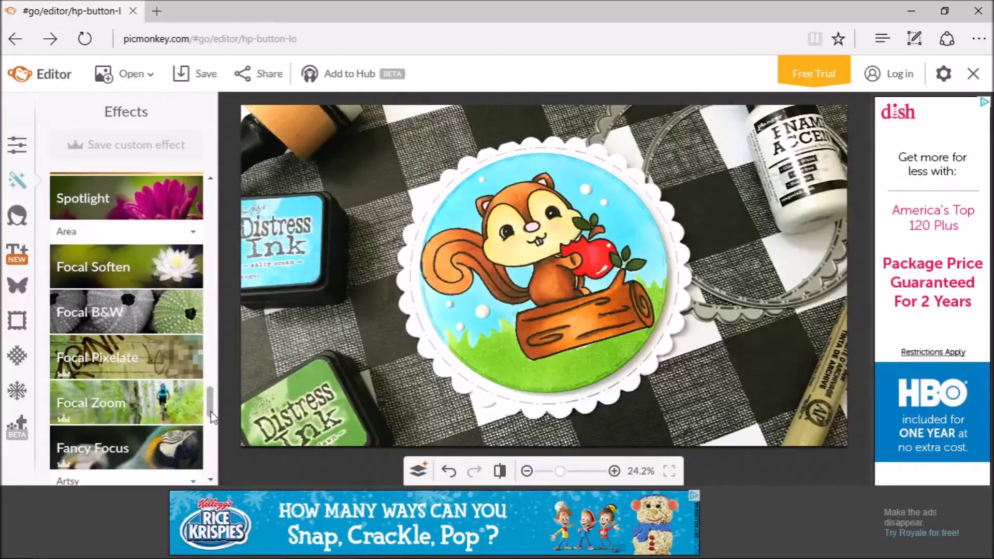
{"action": "left_click", "coordinate": [135, 269]}
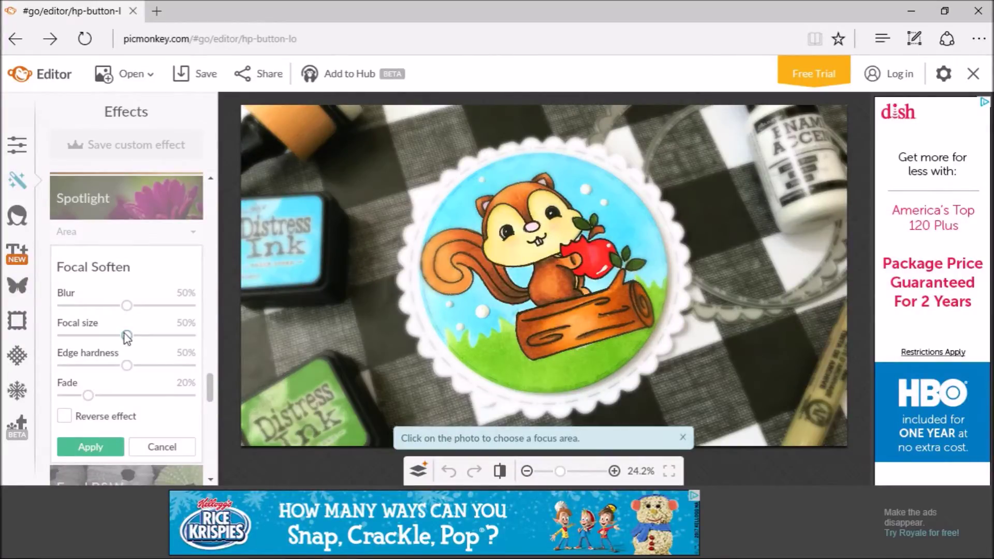
{"action": "left_click_drag", "start_coordinate": [125, 336], "coordinate": [204, 341]}
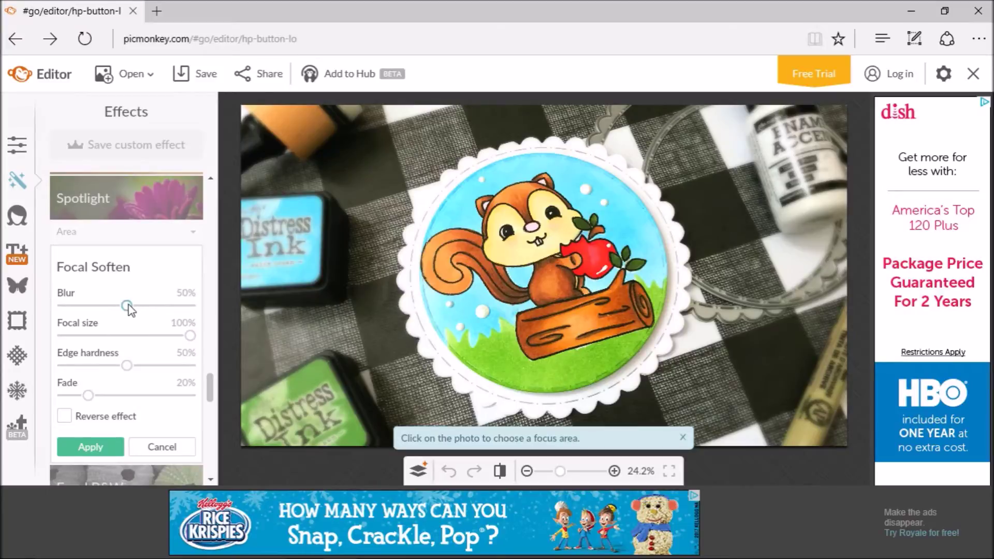
{"action": "left_click_drag", "start_coordinate": [108, 306], "coordinate": [102, 306]}
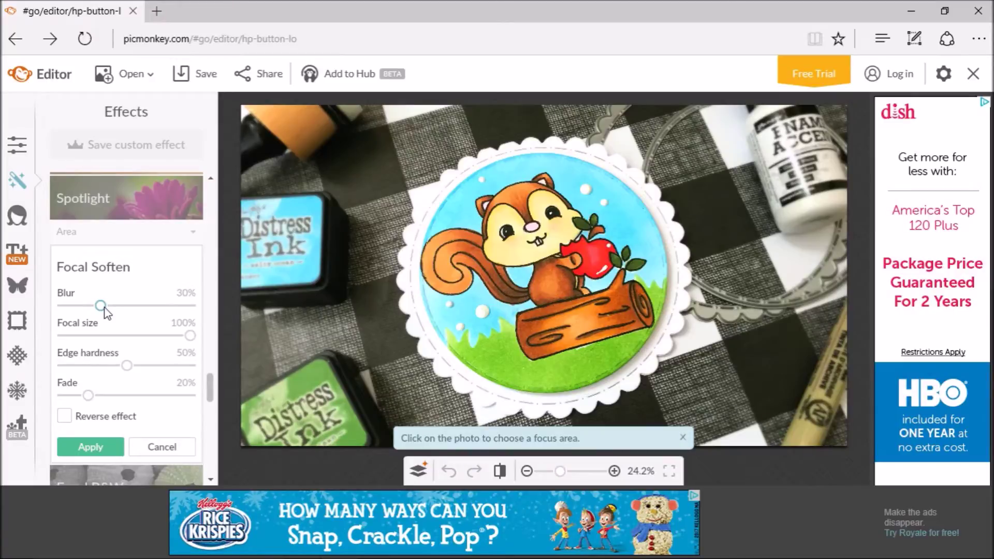
{"action": "left_click_drag", "start_coordinate": [128, 367], "coordinate": [113, 368]}
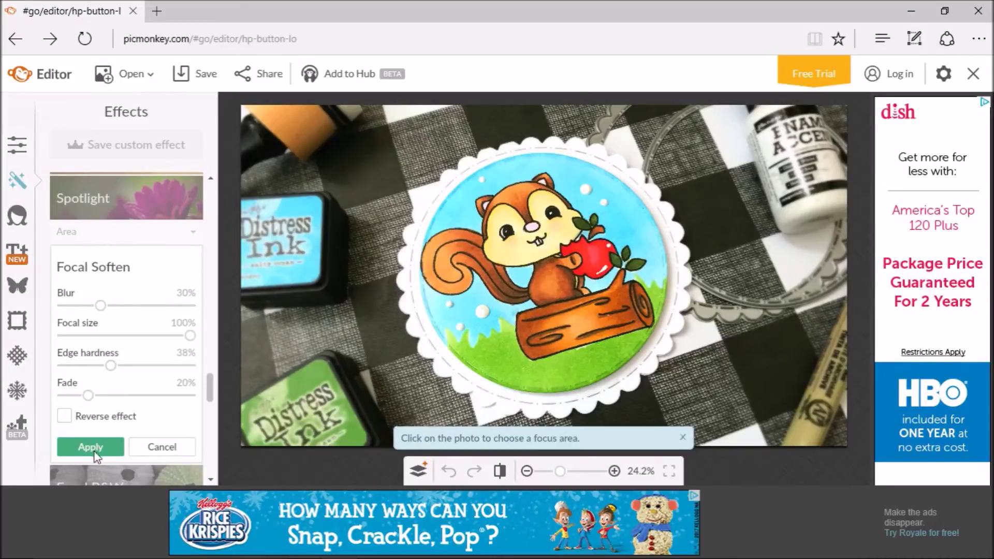
{"action": "left_click", "coordinate": [160, 446]}
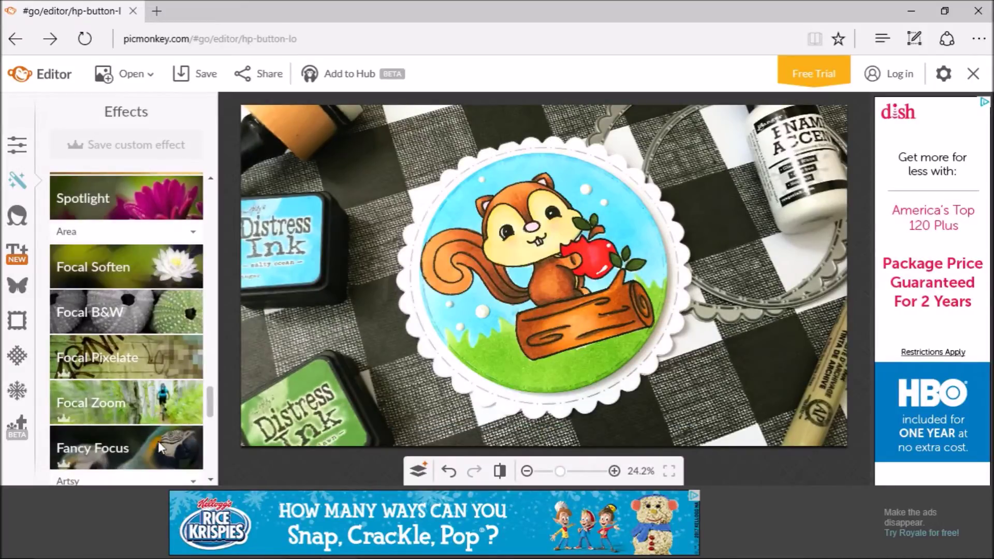
{"action": "mouse_move", "coordinate": [212, 402]}
{"action": "left_mouse_down"}
{"action": "mouse_move", "coordinate": [218, 455]}
{"action": "mouse_move", "coordinate": [224, 170]}
{"action": "left_mouse_up"}
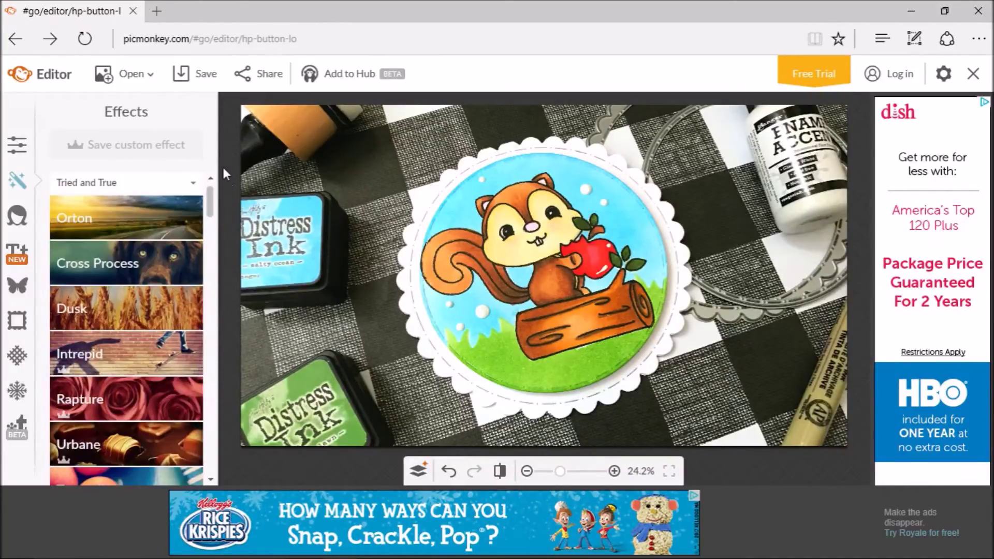
{"action": "left_click", "coordinate": [20, 253]}
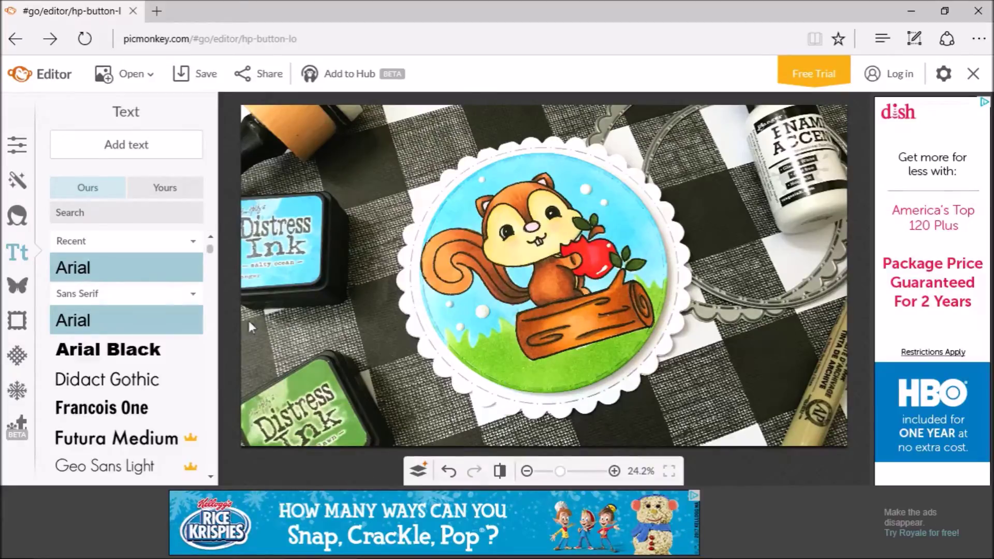
{"action": "mouse_move", "coordinate": [214, 248]}
{"action": "left_mouse_down"}
{"action": "mouse_move", "coordinate": [214, 313]}
{"action": "mouse_move", "coordinate": [211, 248]}
{"action": "left_mouse_up"}
{"action": "left_click", "coordinate": [18, 293]}
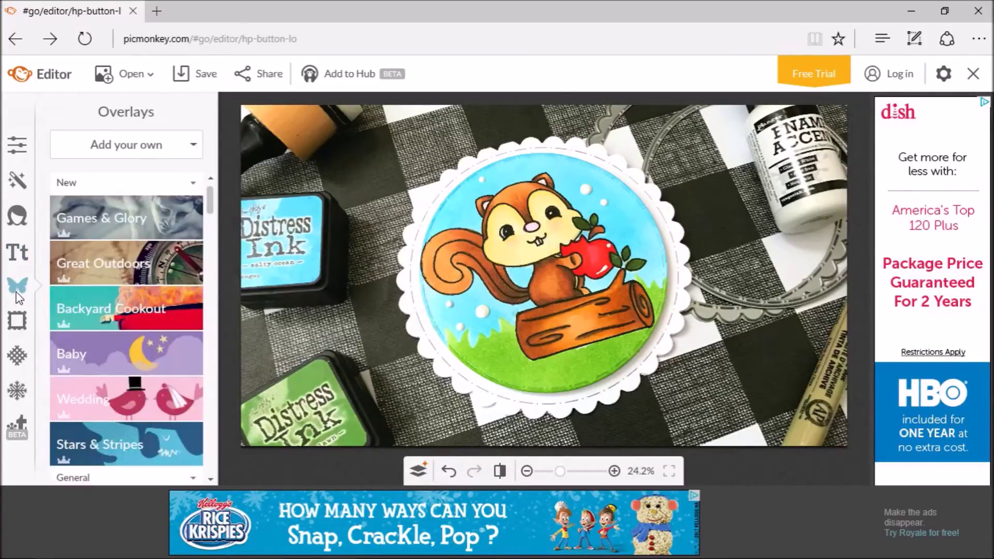
Try the Film Edge frame and the Craft Scissors frame on the photo, discarding each one
{"action": "left_click", "coordinate": [20, 328]}
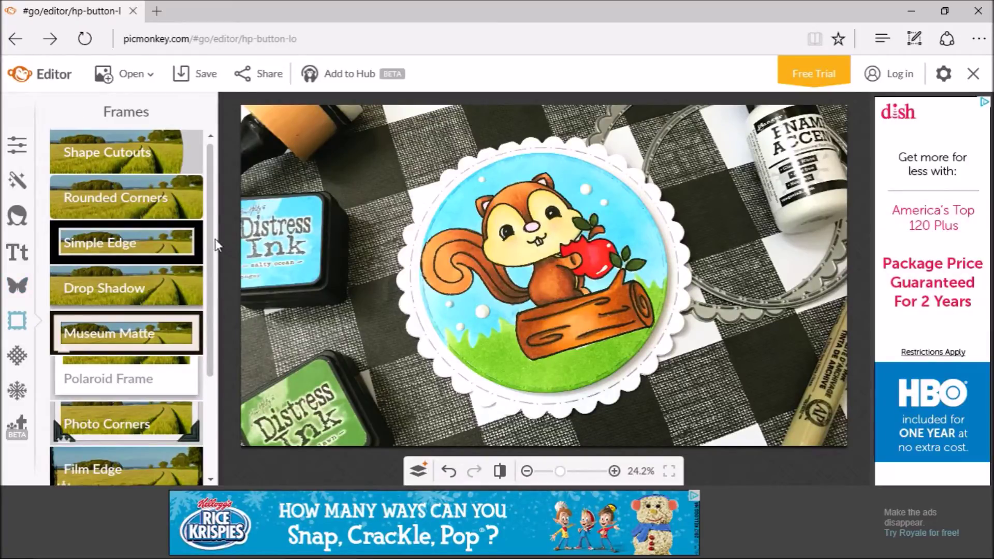
{"action": "scroll", "coordinate": [213, 199], "scroll_direction": "down", "scroll_amount": 3}
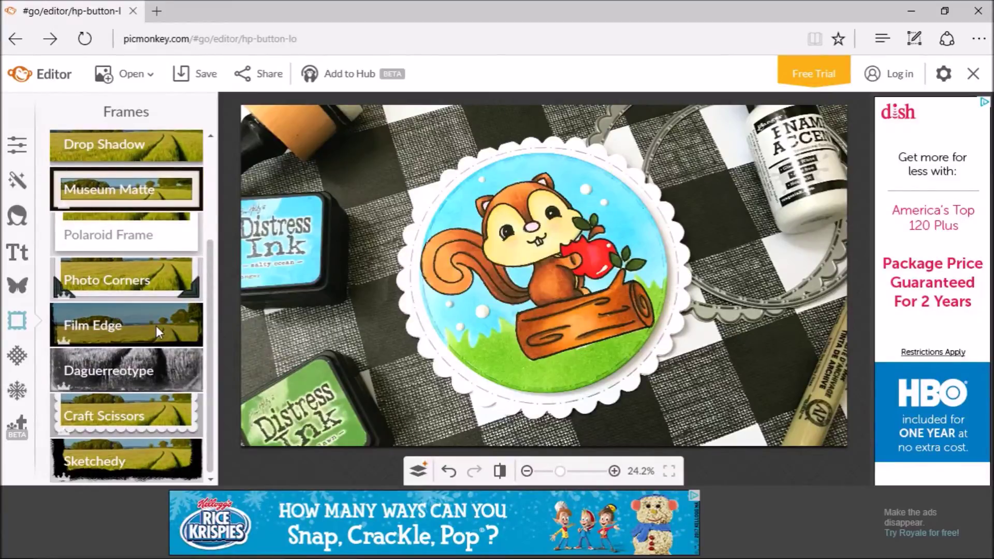
{"action": "left_click", "coordinate": [155, 325]}
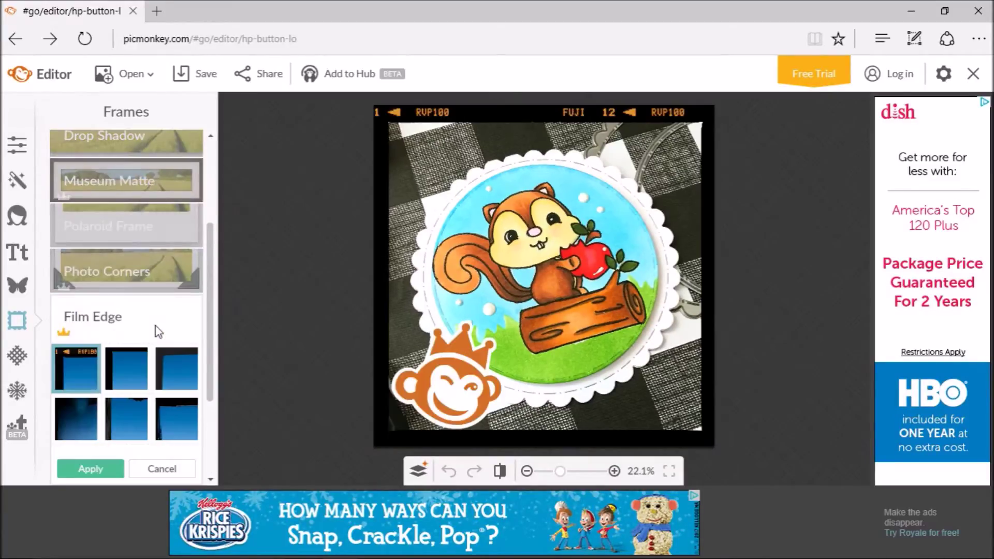
{"action": "left_click", "coordinate": [141, 467]}
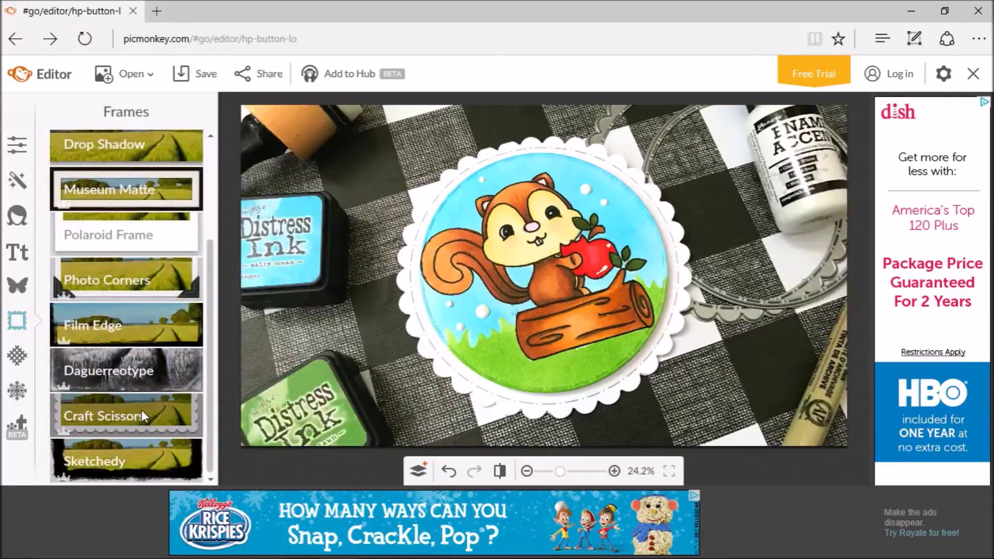
{"action": "left_click", "coordinate": [141, 409]}
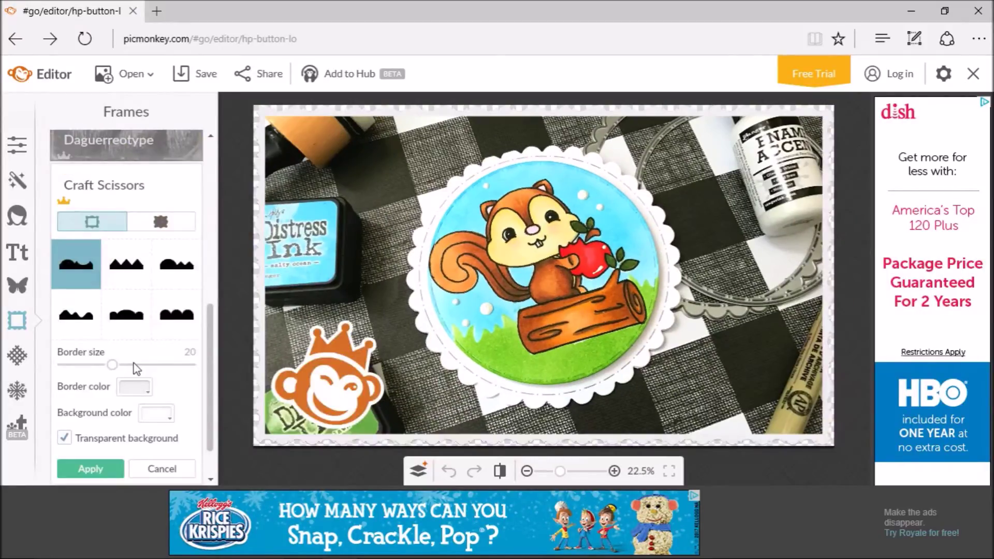
{"action": "left_click", "coordinate": [152, 468]}
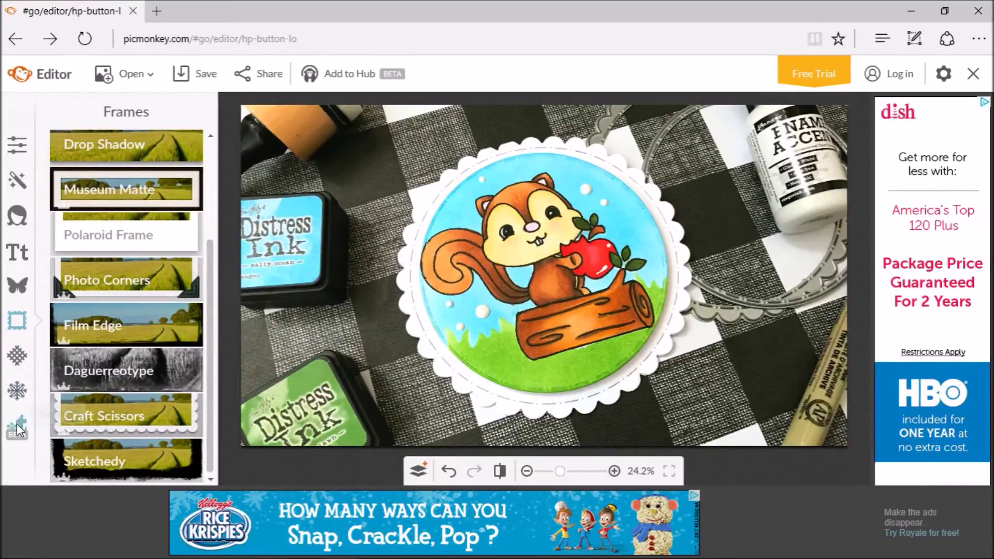
Add the white CDD watermark image from the computer as an overlay on the squirrel card photo
{"action": "left_click", "coordinate": [19, 288]}
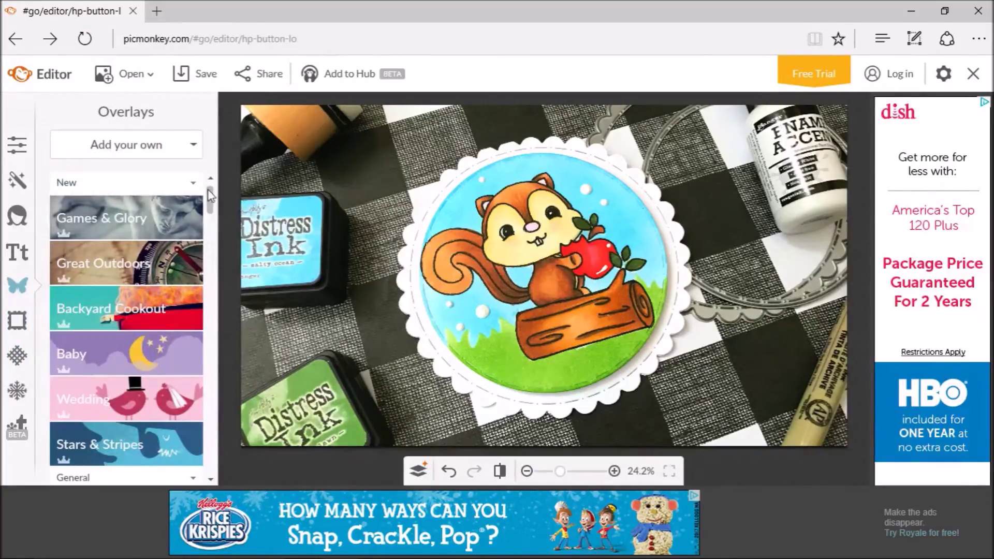
{"action": "mouse_move", "coordinate": [210, 200]}
{"action": "left_mouse_down"}
{"action": "mouse_move", "coordinate": [214, 245]}
{"action": "mouse_move", "coordinate": [212, 184]}
{"action": "left_mouse_up"}
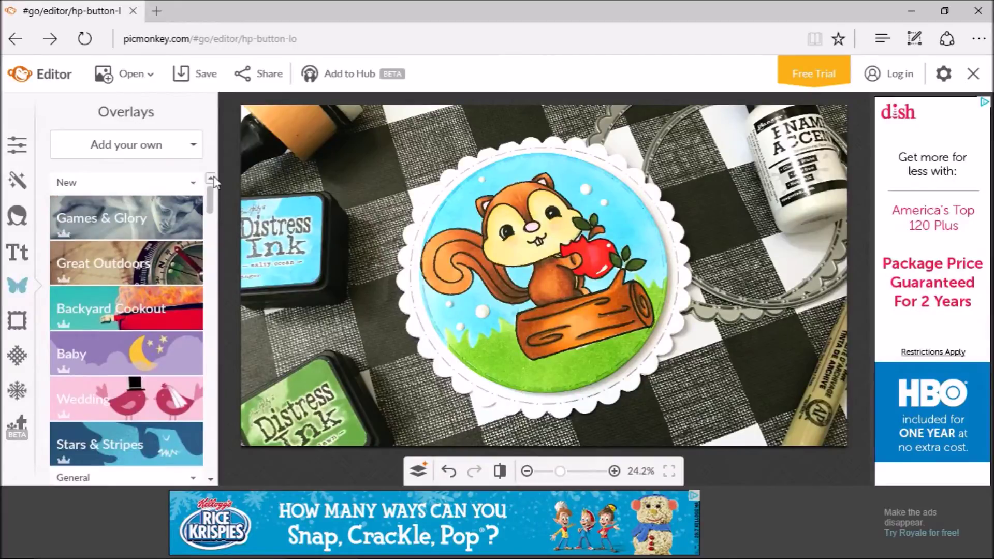
{"action": "left_click", "coordinate": [189, 140]}
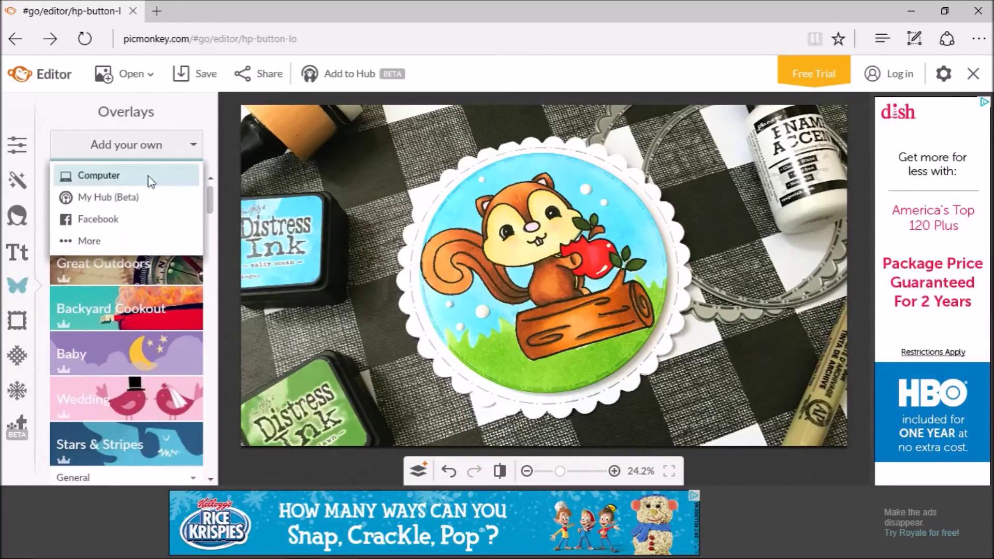
{"action": "left_click", "coordinate": [94, 180]}
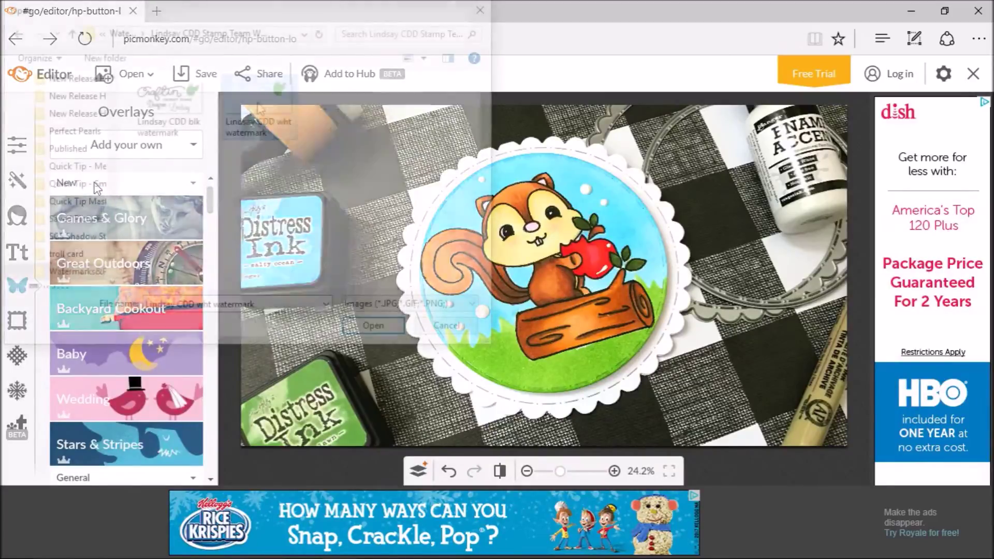
{"action": "double_click", "coordinate": [258, 109]}
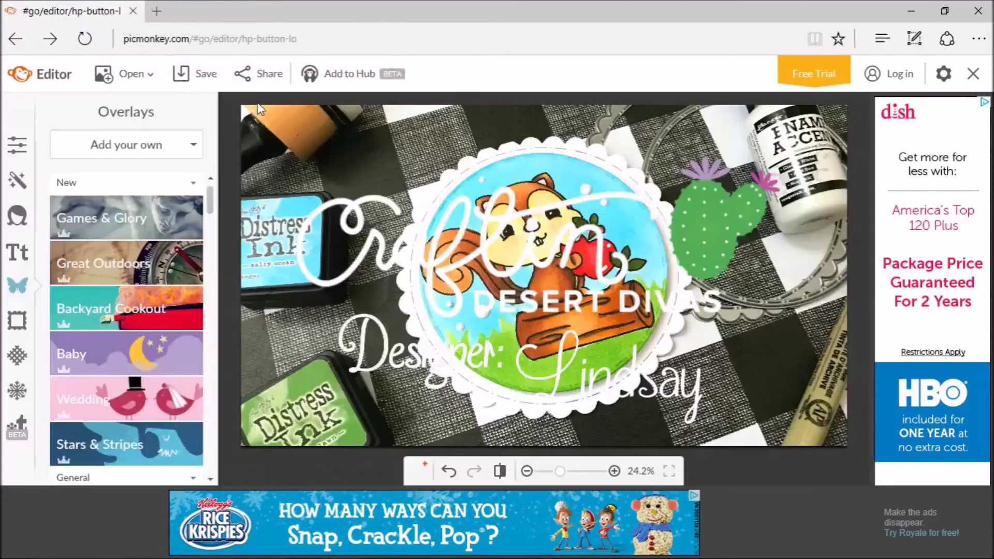
Shrink the watermark overlay, place it in the photo's lower-right corner at 0% fade, and deselect it
{"action": "left_click_drag", "start_coordinate": [269, 124], "coordinate": [629, 322]}
{"action": "left_click_drag", "start_coordinate": [752, 185], "coordinate": [337, 164]}
{"action": "left_click_drag", "start_coordinate": [715, 361], "coordinate": [748, 378]}
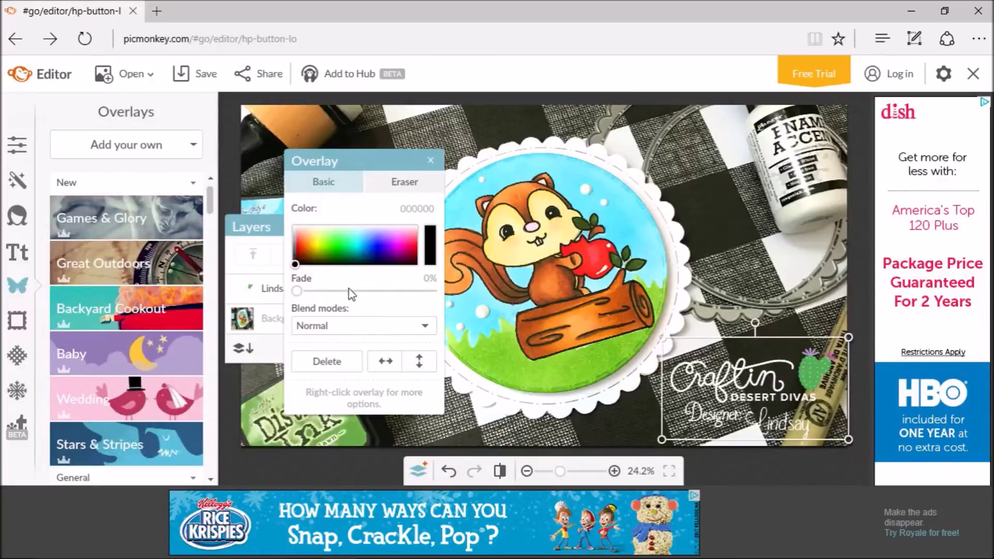
{"action": "mouse_move", "coordinate": [298, 292]}
{"action": "left_mouse_down"}
{"action": "mouse_move", "coordinate": [343, 296]}
{"action": "mouse_move", "coordinate": [298, 290]}
{"action": "mouse_move", "coordinate": [283, 299]}
{"action": "left_mouse_up"}
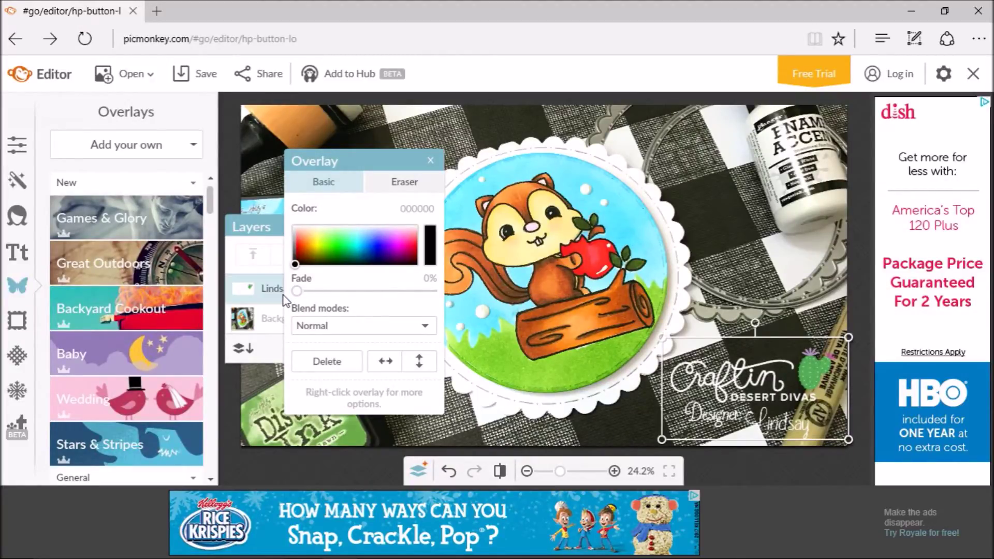
{"action": "left_click", "coordinate": [434, 157]}
{"action": "left_click", "coordinate": [377, 225]}
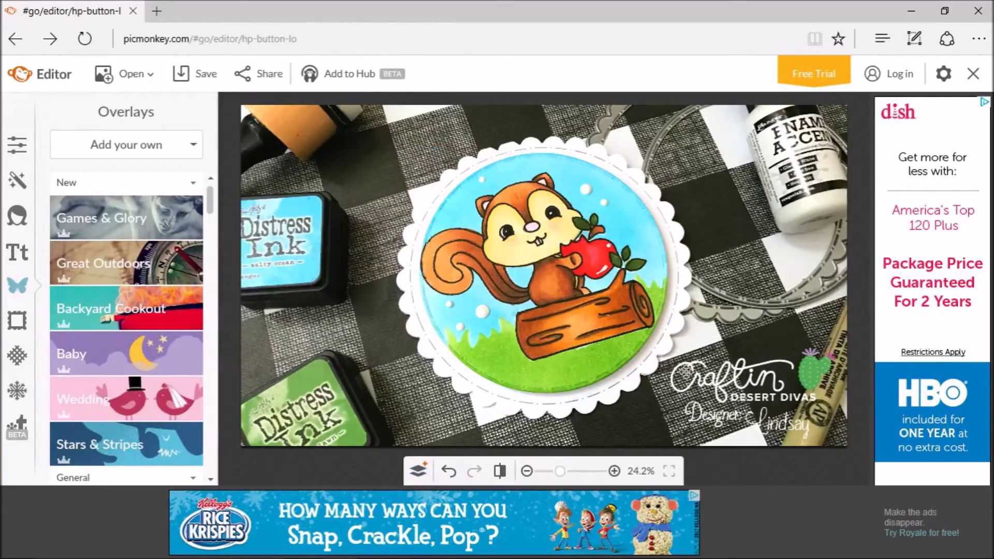
Start saving the photo, choose to log in with an existing account, and name the file Finished Card 1
{"action": "left_click", "coordinate": [215, 71]}
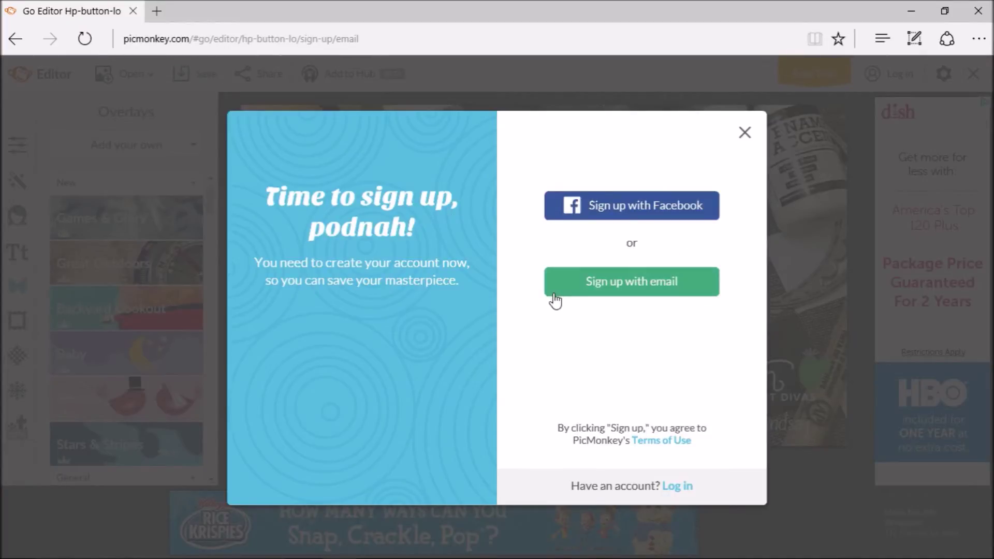
{"action": "left_click", "coordinate": [681, 490]}
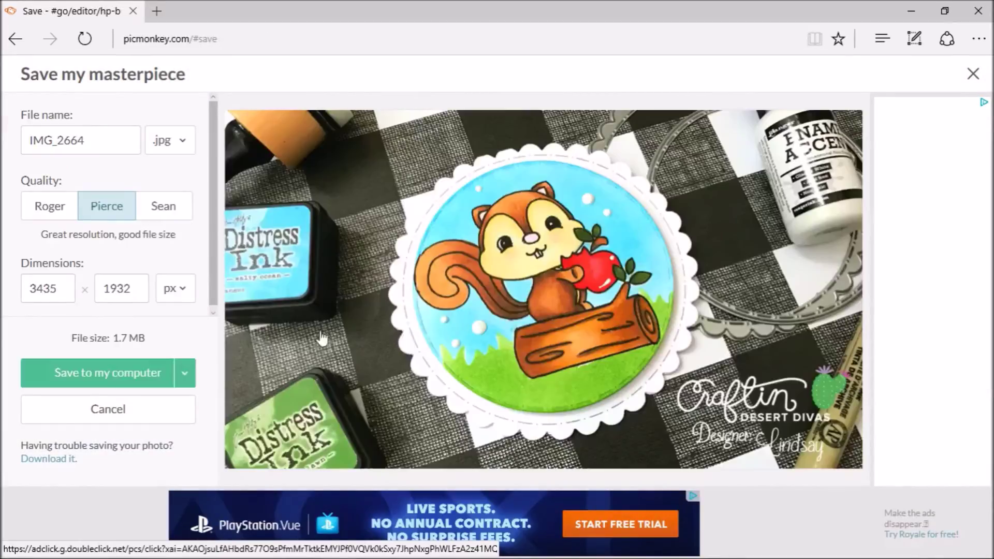
{"action": "left_click", "coordinate": [101, 136]}
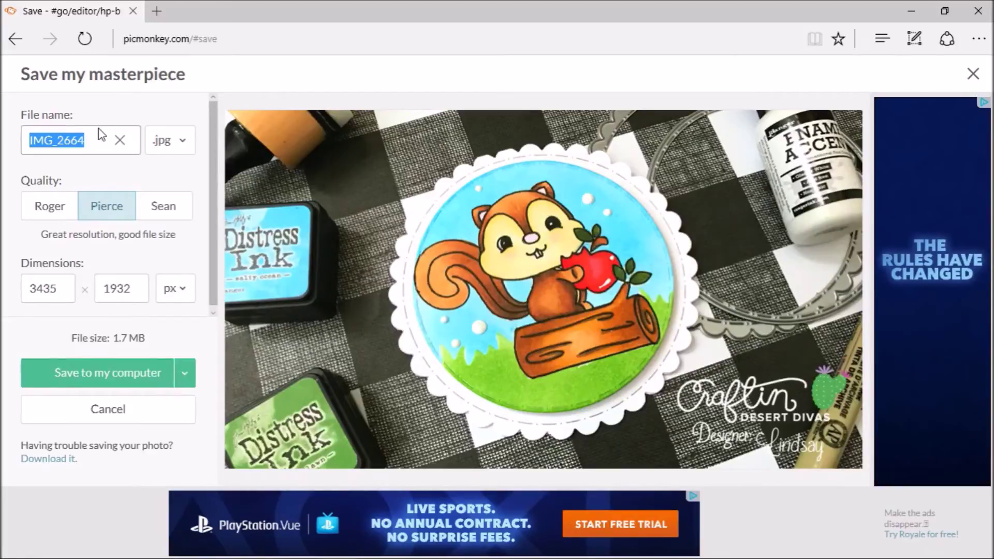
{"action": "key", "text": "BackSpace"}
{"action": "type", "text": "Finished Card 1"}
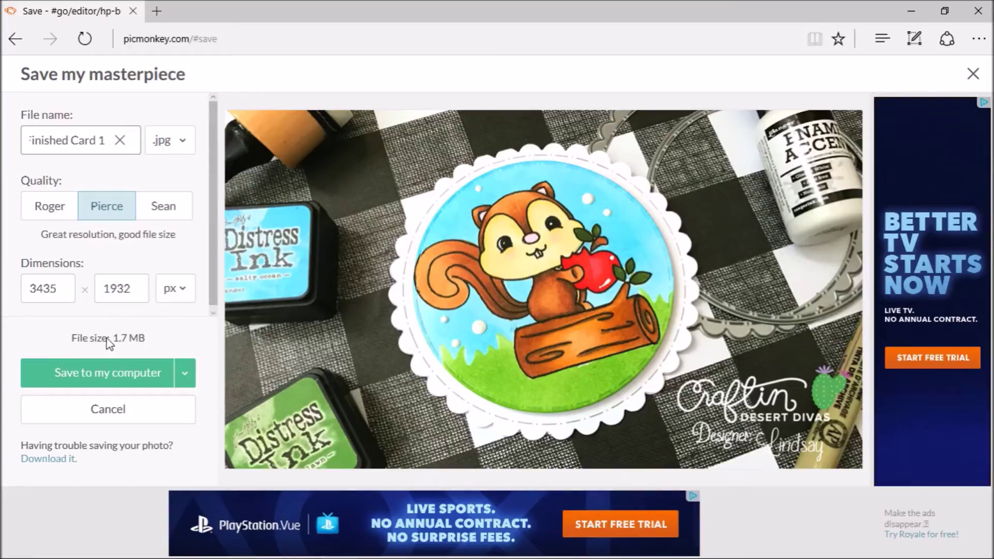
Compare file sizes for the Roger, Pierce and Sean qualities, return to Pierce, and check the available file formats
{"action": "left_click", "coordinate": [40, 218]}
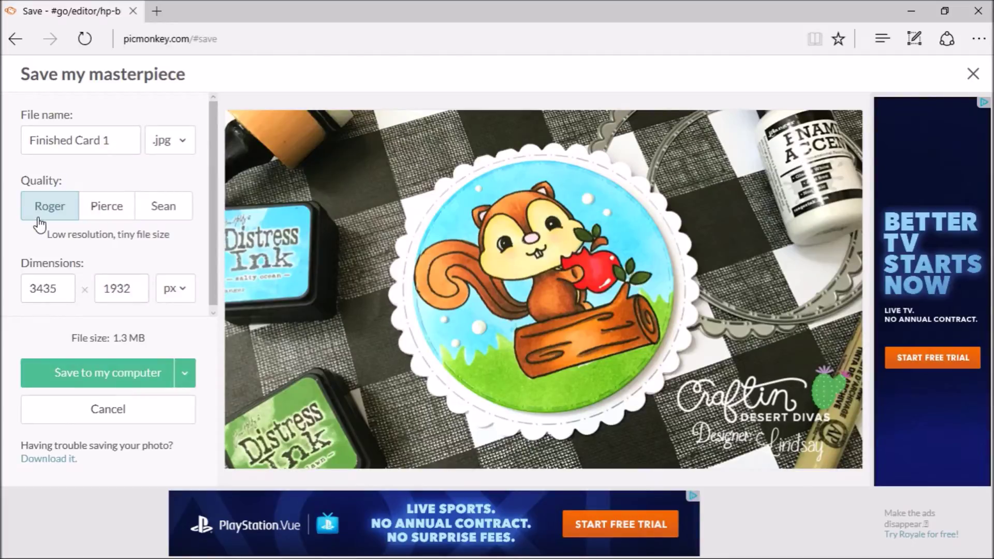
{"action": "left_click", "coordinate": [107, 214]}
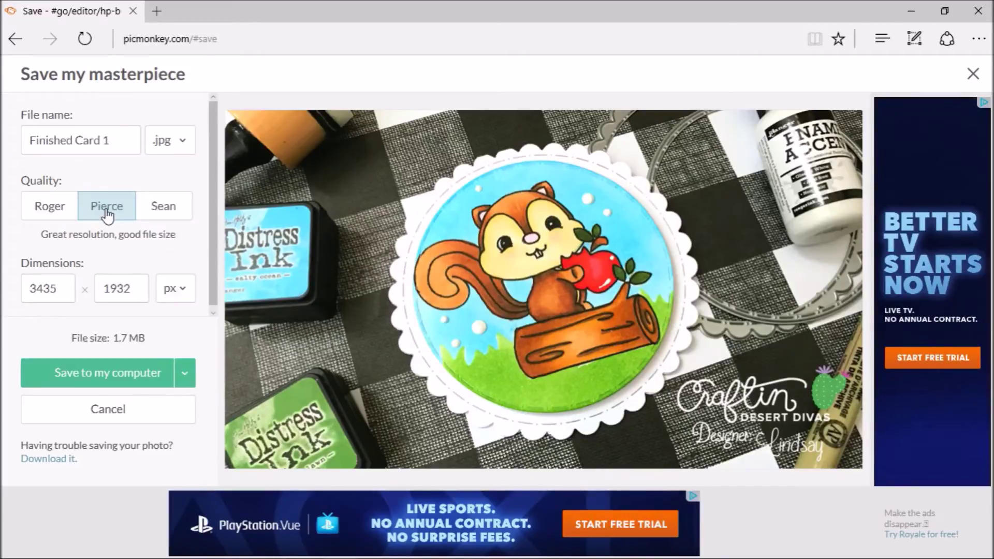
{"action": "left_click", "coordinate": [162, 217]}
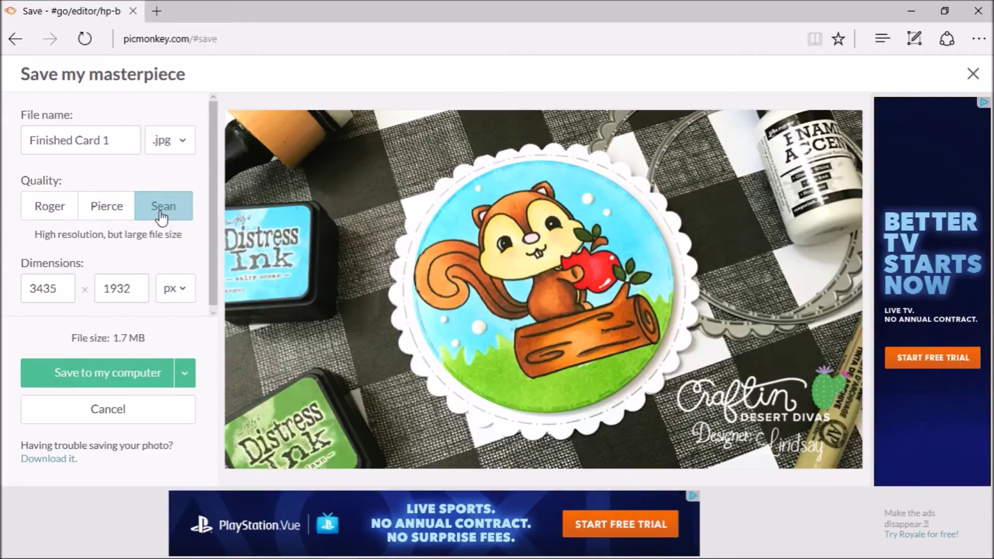
{"action": "key", "text": "Return"}
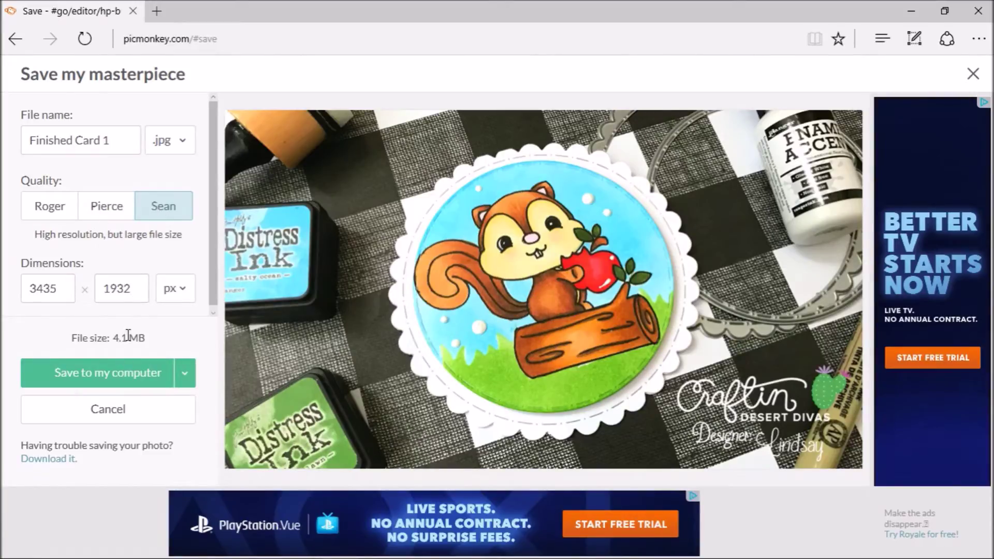
{"action": "left_click", "coordinate": [104, 206]}
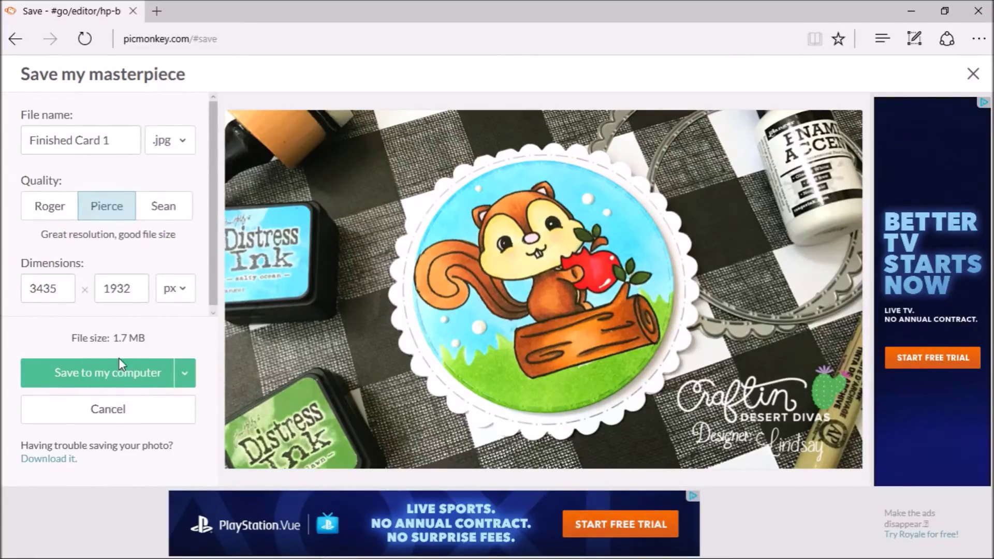
{"action": "left_click", "coordinate": [185, 143]}
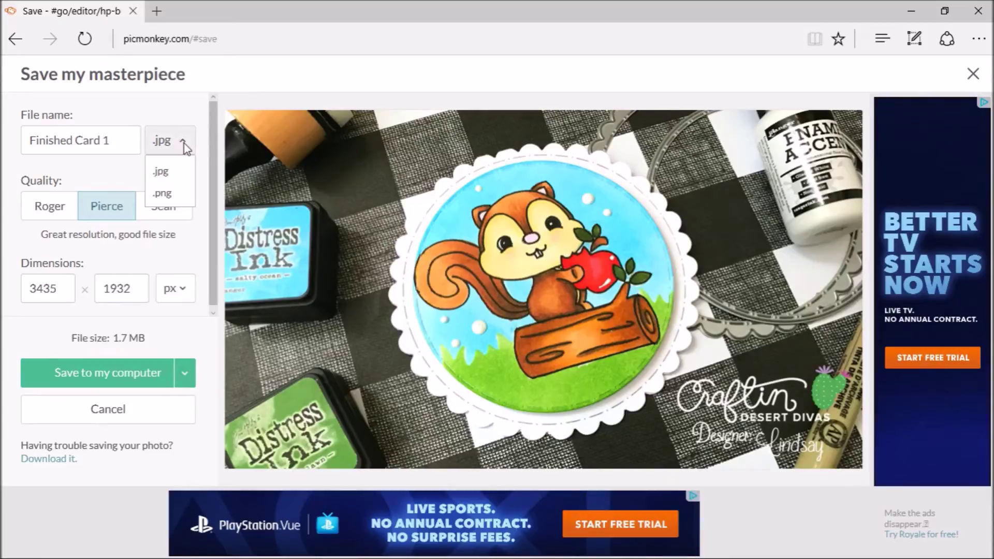
{"action": "left_click", "coordinate": [184, 143]}
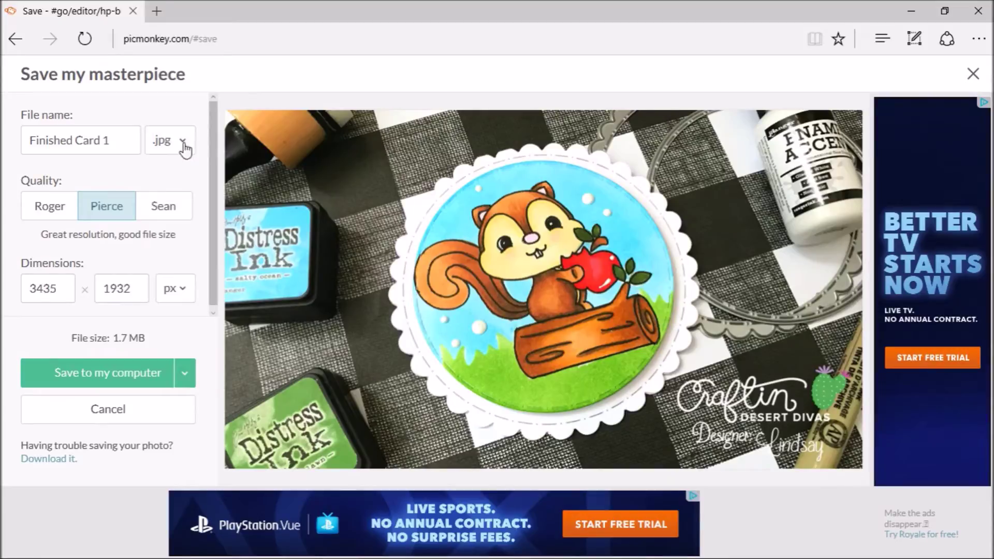
Save the photo to the computer as a .jpg at Pierce quality
{"action": "left_click", "coordinate": [187, 380]}
{"action": "left_click", "coordinate": [150, 363]}
{"action": "left_click", "coordinate": [129, 371]}
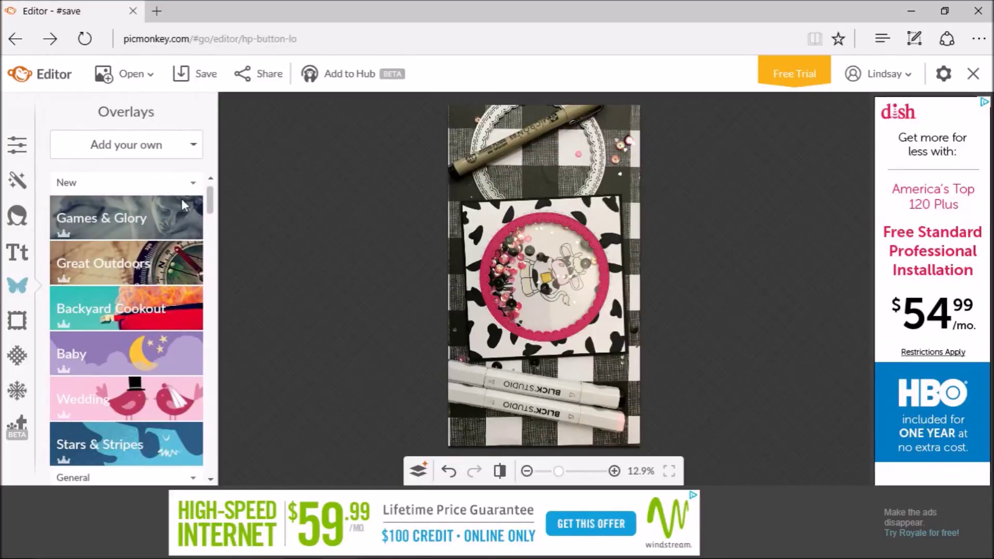
Rotate the cow card photo 90 degrees counterclockwise and apply the rotation
{"action": "left_click", "coordinate": [19, 153]}
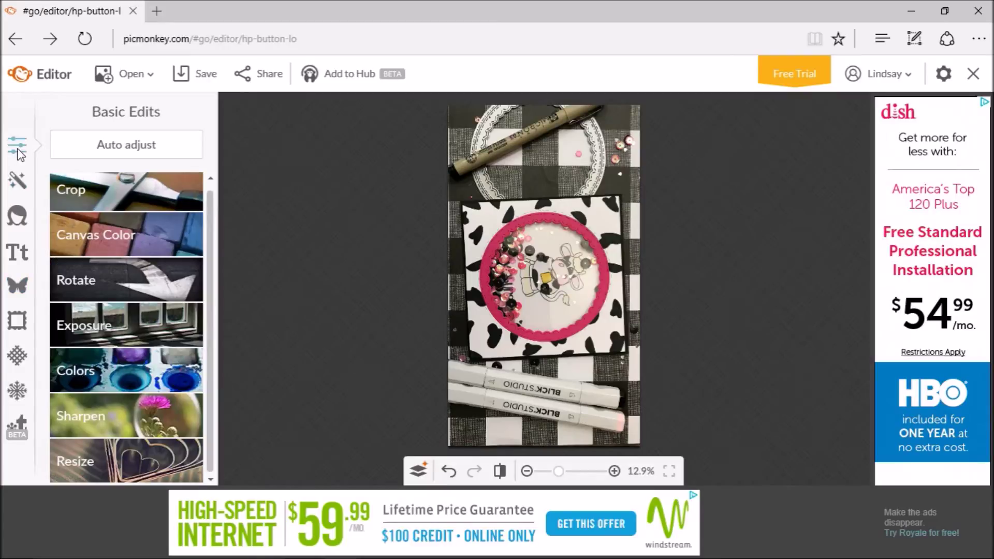
{"action": "left_click", "coordinate": [150, 280]}
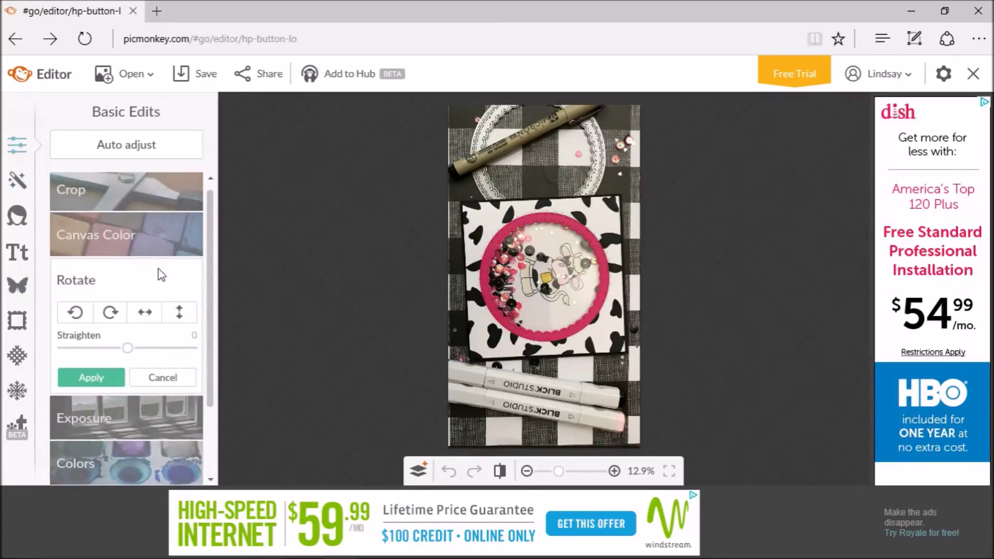
{"action": "left_click", "coordinate": [89, 315]}
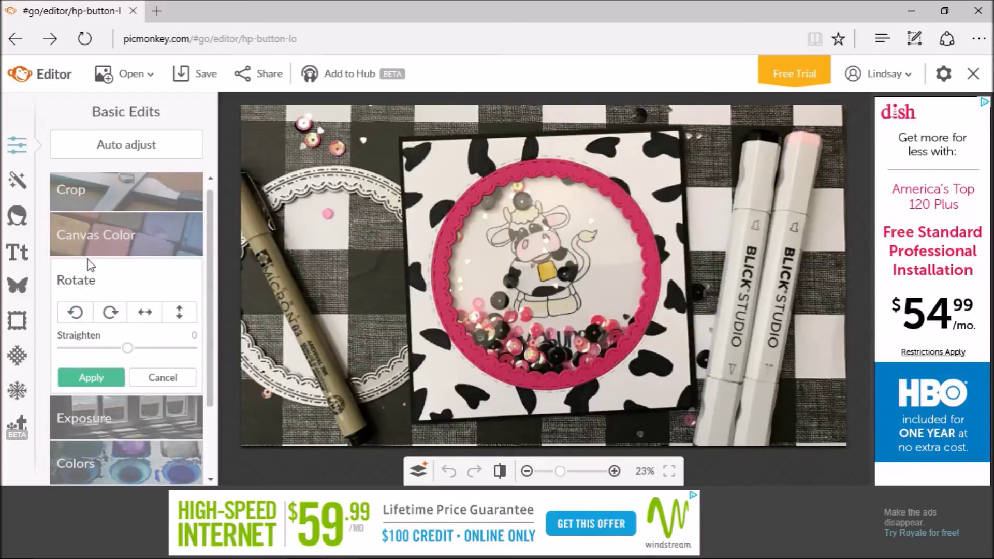
{"action": "left_click", "coordinate": [106, 378]}
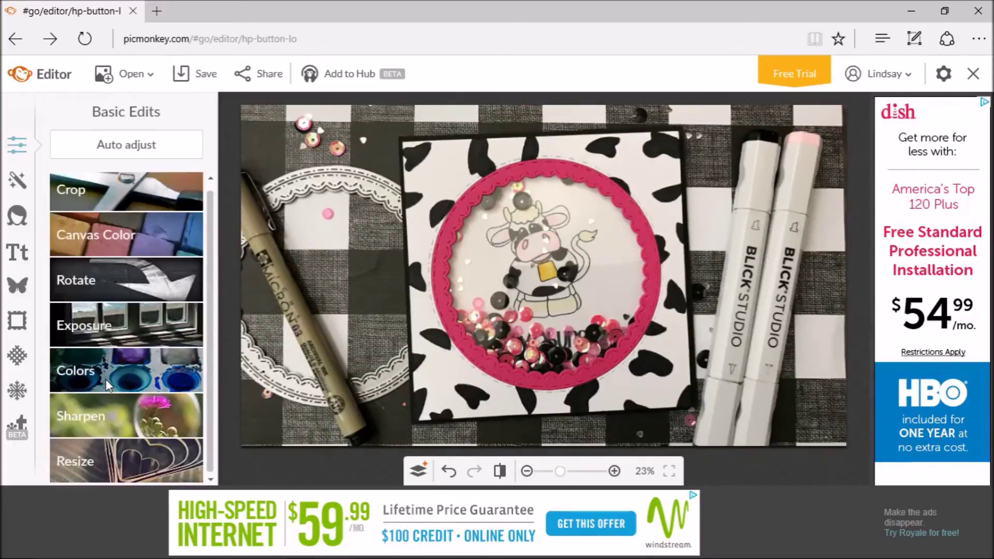
Straighten the cow card photo by -0.6 and apply the change
{"action": "left_click", "coordinate": [145, 272]}
{"action": "mouse_move", "coordinate": [125, 348]}
{"action": "left_mouse_down"}
{"action": "mouse_move", "coordinate": [139, 352]}
{"action": "mouse_move", "coordinate": [120, 357]}
{"action": "left_mouse_up"}
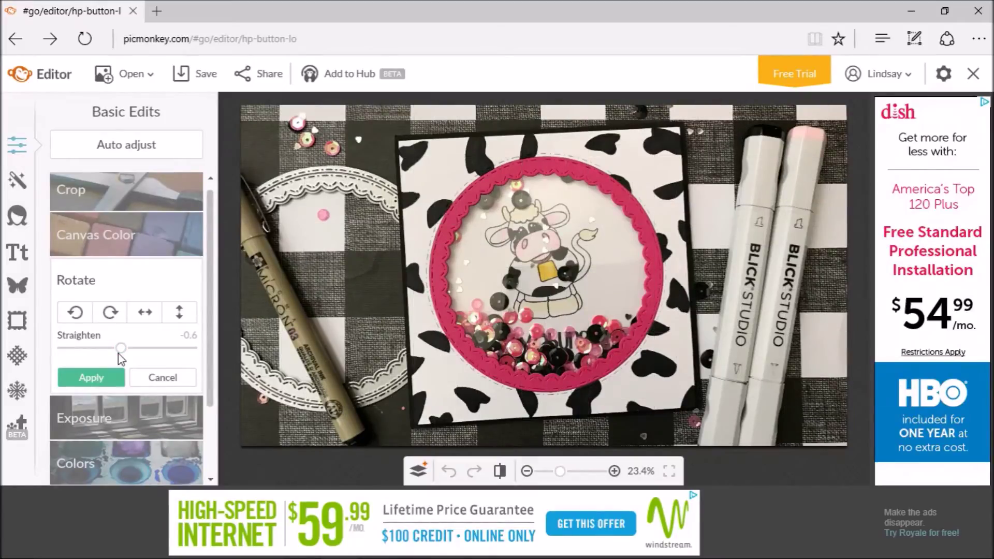
{"action": "left_click", "coordinate": [88, 373]}
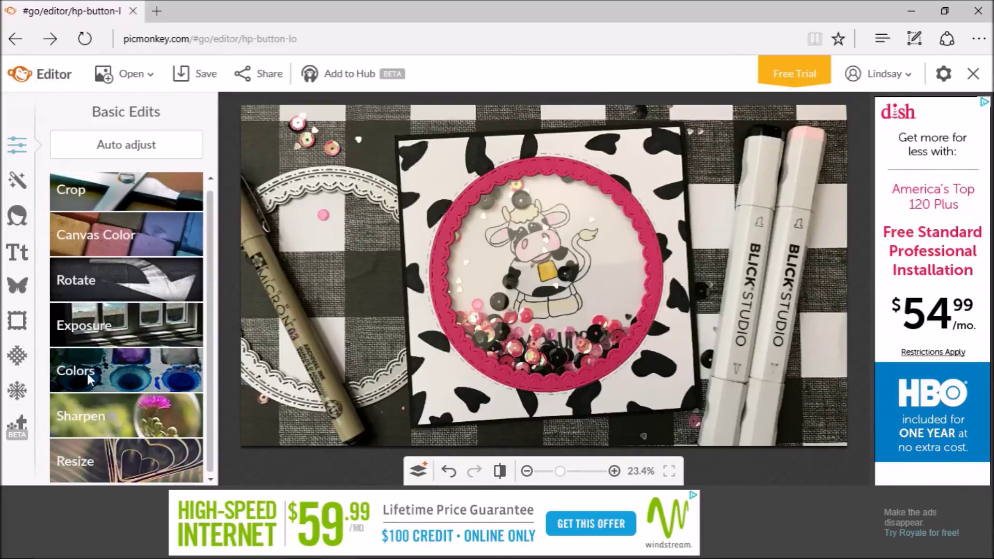
Crop the cow card photo to 16 x 9 proportions at 3340 x 1879, with the card inside the crop area
{"action": "left_click", "coordinate": [83, 192]}
{"action": "left_click_drag", "start_coordinate": [342, 162], "coordinate": [286, 109]}
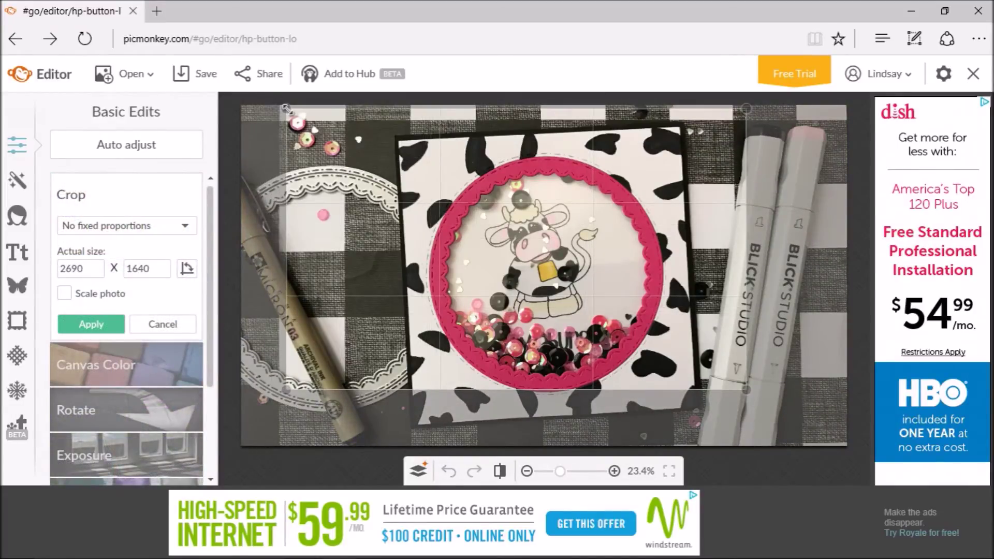
{"action": "left_click", "coordinate": [176, 226]}
{"action": "left_click_drag", "start_coordinate": [200, 254], "coordinate": [200, 282]}
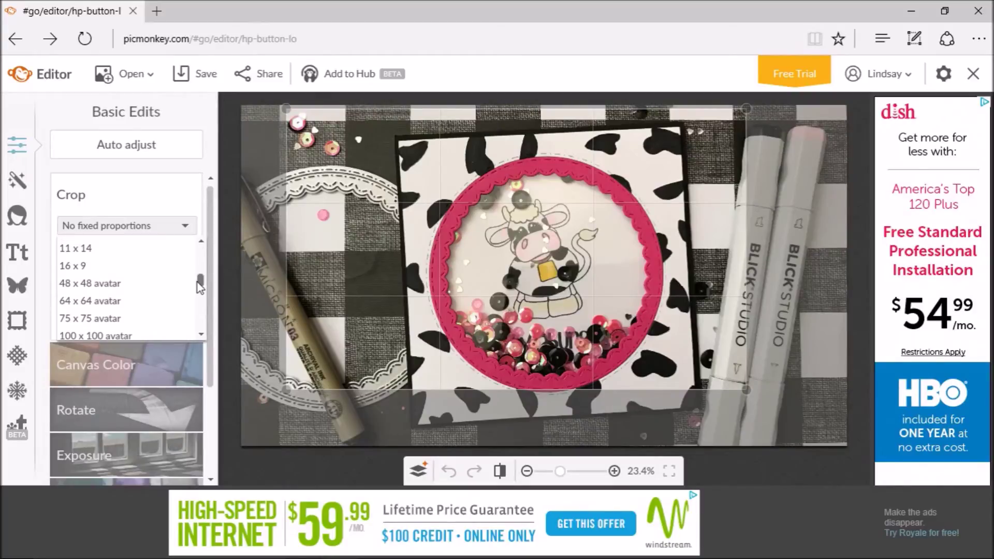
{"action": "left_click", "coordinate": [172, 271]}
{"action": "left_click_drag", "start_coordinate": [746, 389], "coordinate": [843, 454]}
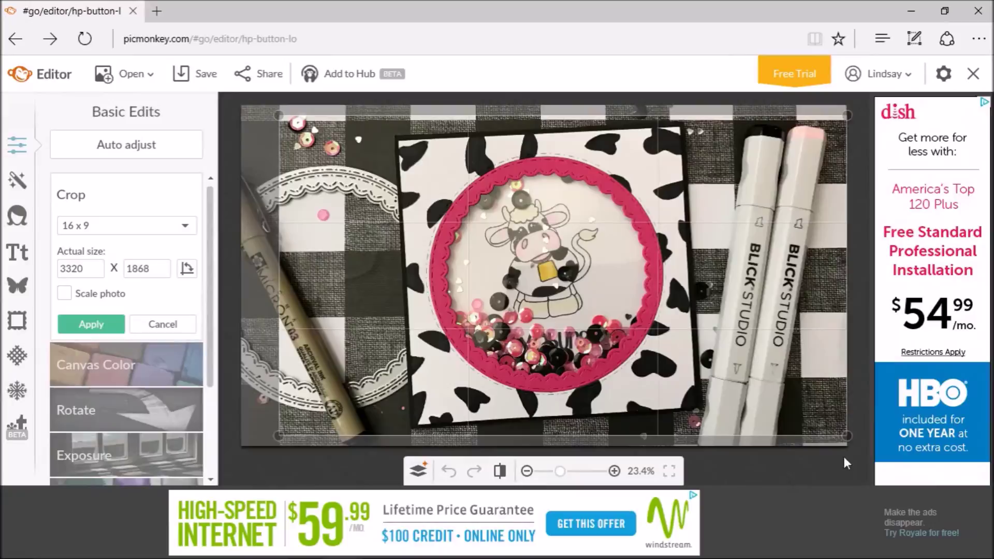
{"action": "left_click_drag", "start_coordinate": [274, 116], "coordinate": [269, 111]}
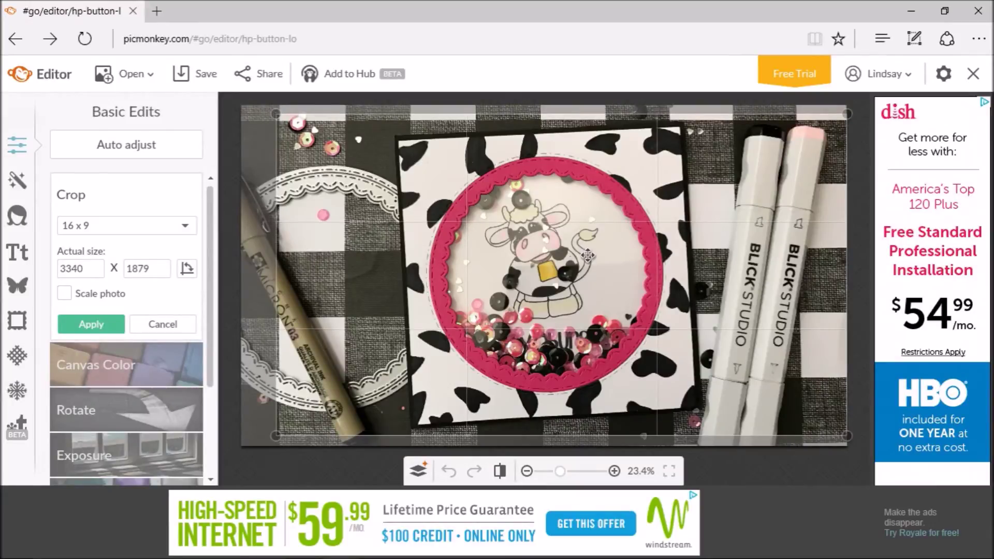
{"action": "left_click_drag", "start_coordinate": [566, 265], "coordinate": [556, 263]}
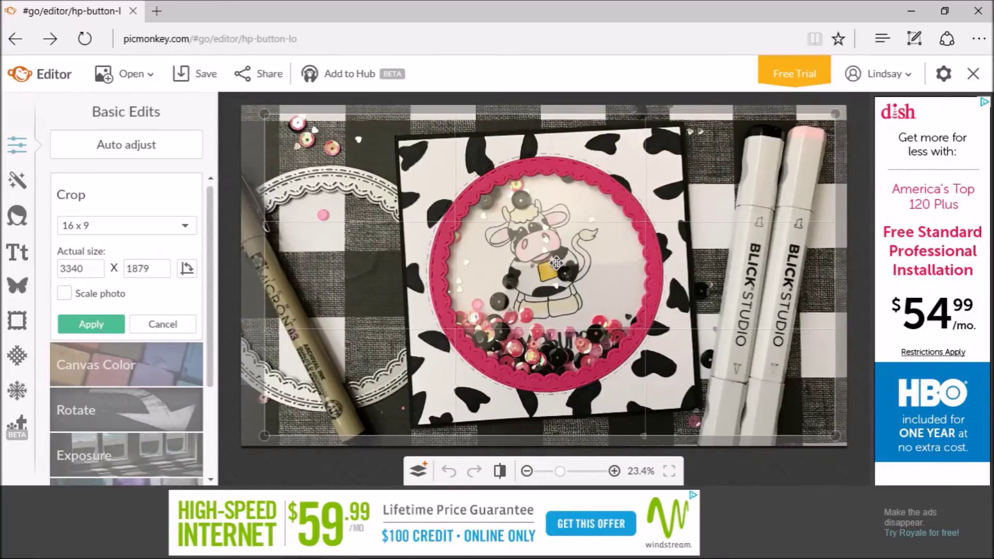
{"action": "left_click", "coordinate": [91, 324]}
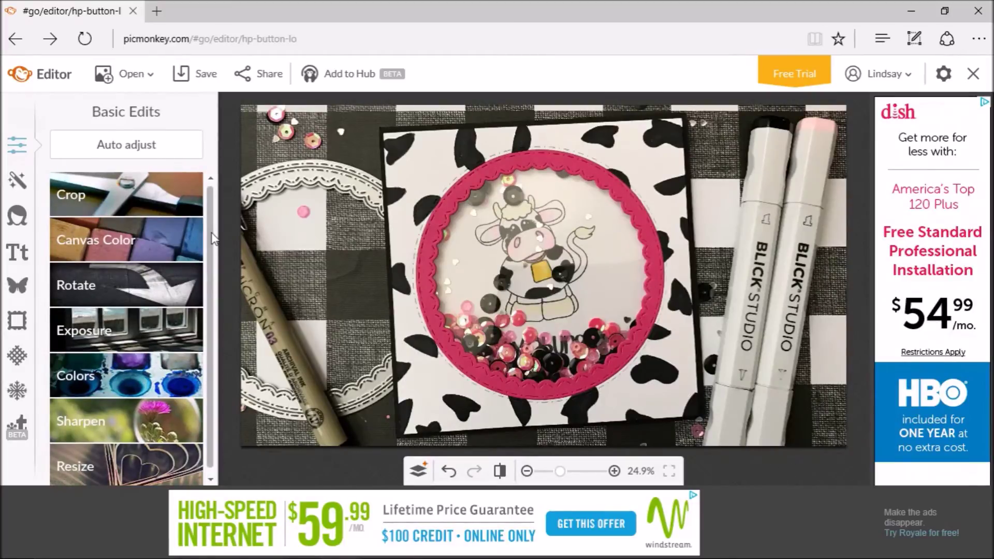
Adjust the cow card photo's colors to saturation 16 and temperature -2, and apply the change
{"action": "left_click", "coordinate": [165, 384]}
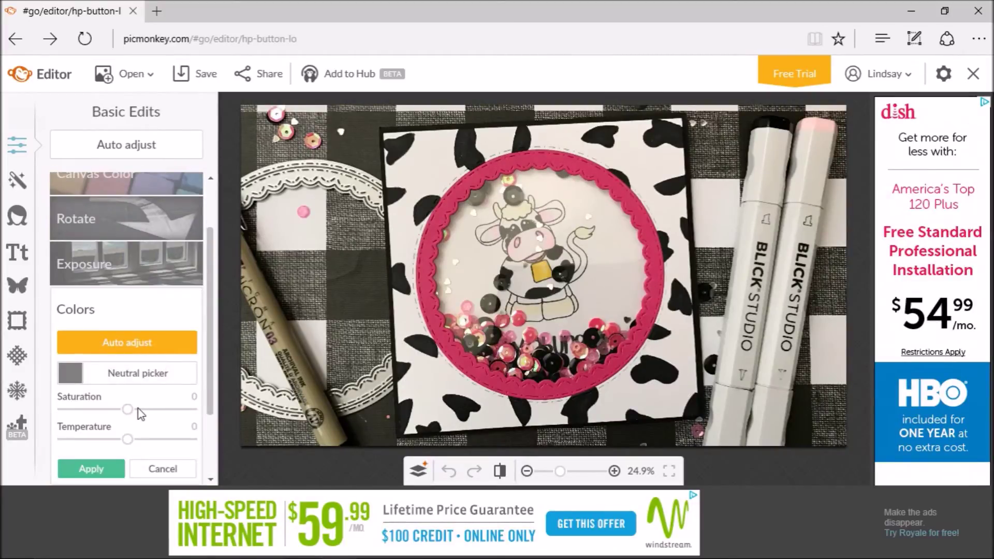
{"action": "left_click", "coordinate": [134, 345]}
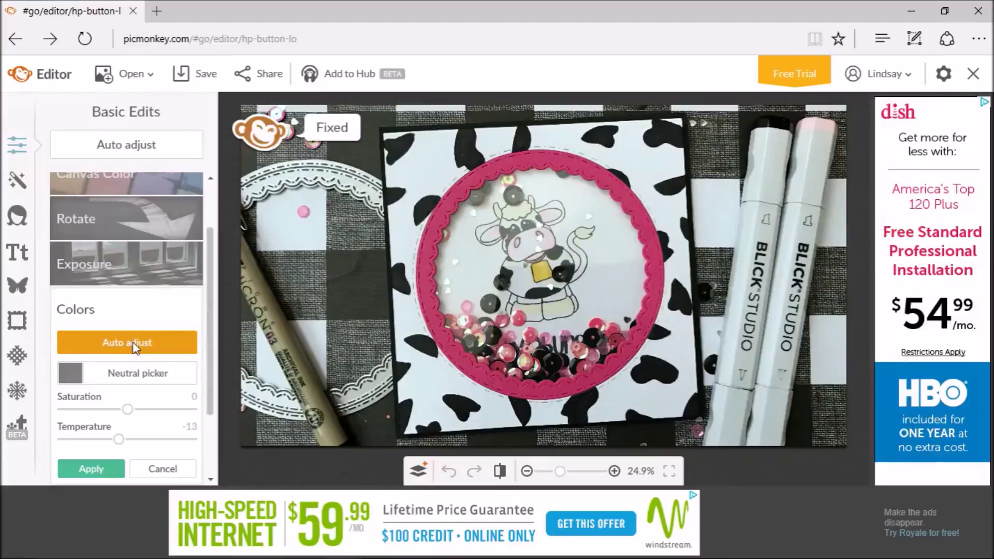
{"action": "mouse_move", "coordinate": [119, 440]}
{"action": "left_mouse_down"}
{"action": "mouse_move", "coordinate": [138, 410]}
{"action": "mouse_move", "coordinate": [127, 445]}
{"action": "left_mouse_up"}
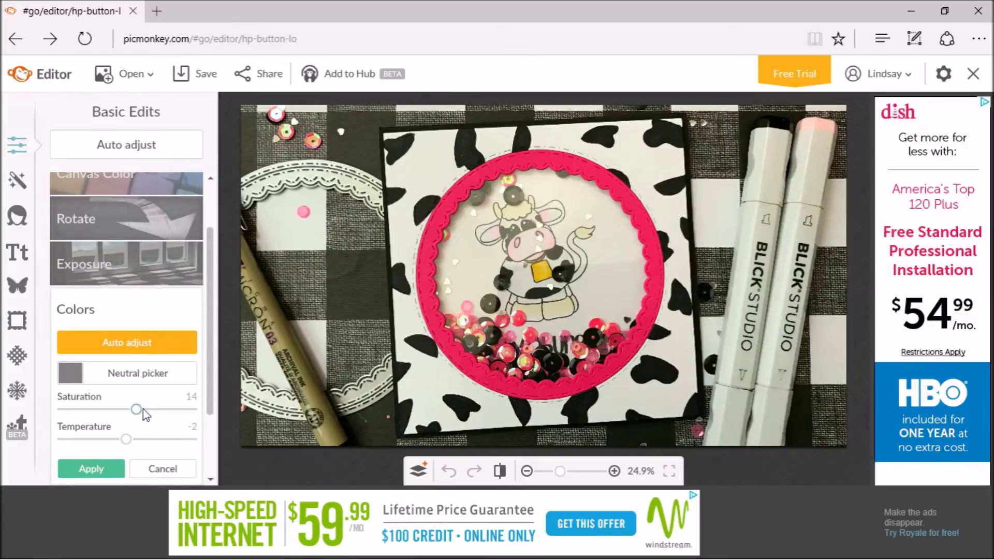
{"action": "left_click_drag", "start_coordinate": [143, 410], "coordinate": [140, 411]}
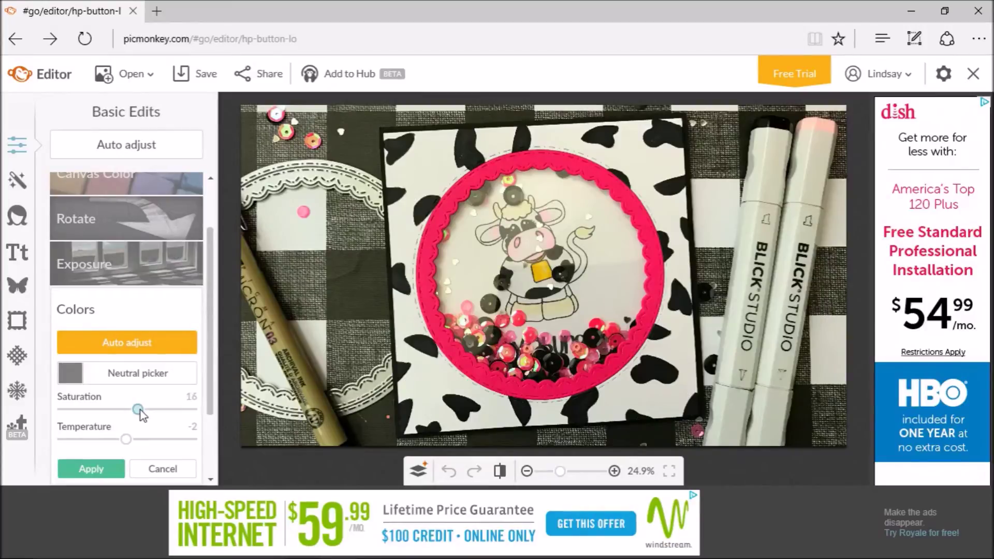
{"action": "left_click", "coordinate": [90, 470]}
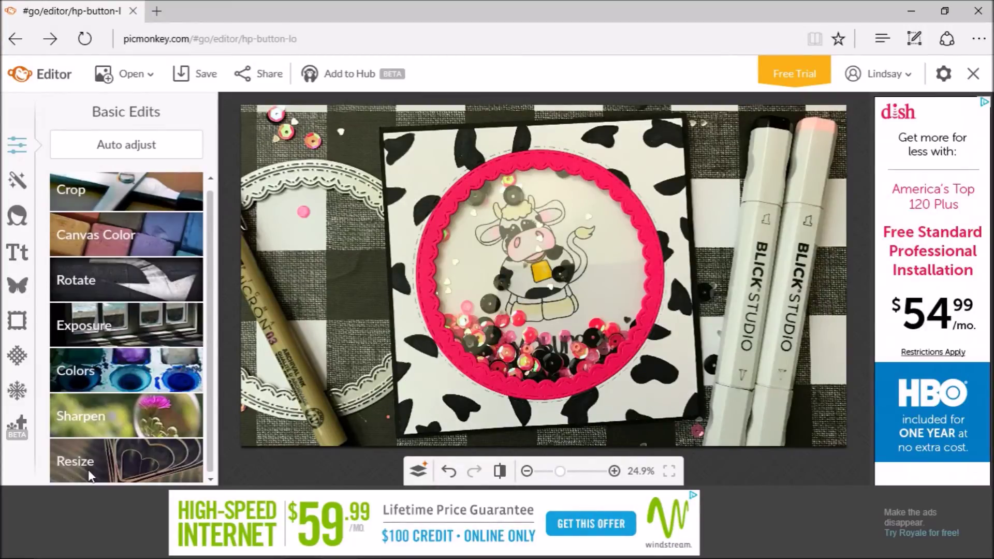
Set the cow card photo's exposure to brightness -5, highlights 8 and shadows -6
{"action": "left_click", "coordinate": [150, 318]}
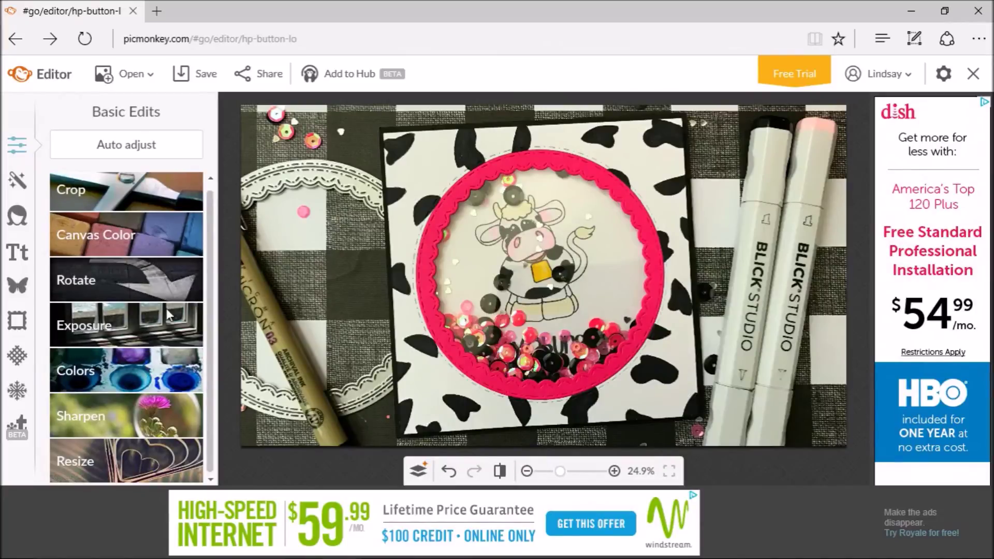
{"action": "left_click_drag", "start_coordinate": [128, 350], "coordinate": [125, 356]}
{"action": "left_click", "coordinate": [138, 380]}
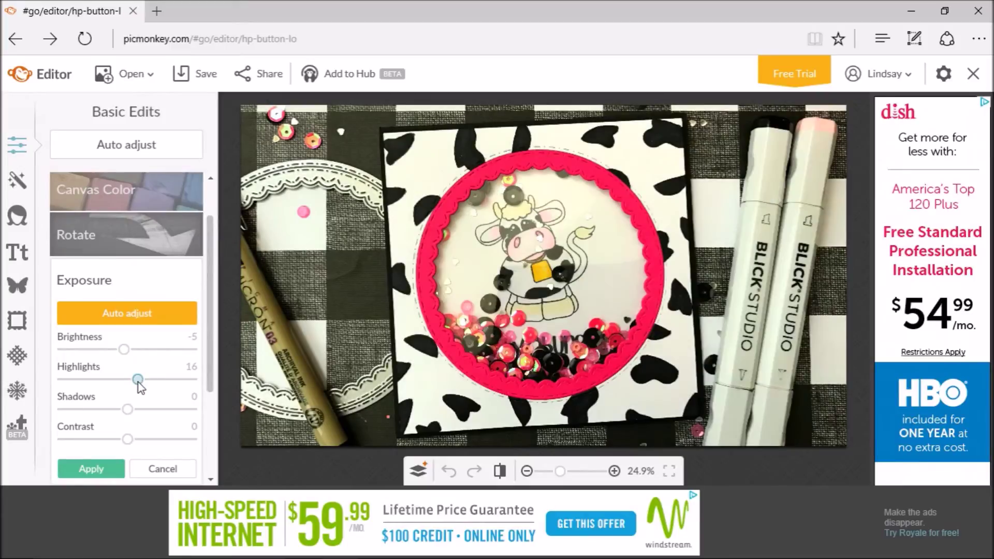
{"action": "left_click", "coordinate": [132, 380]}
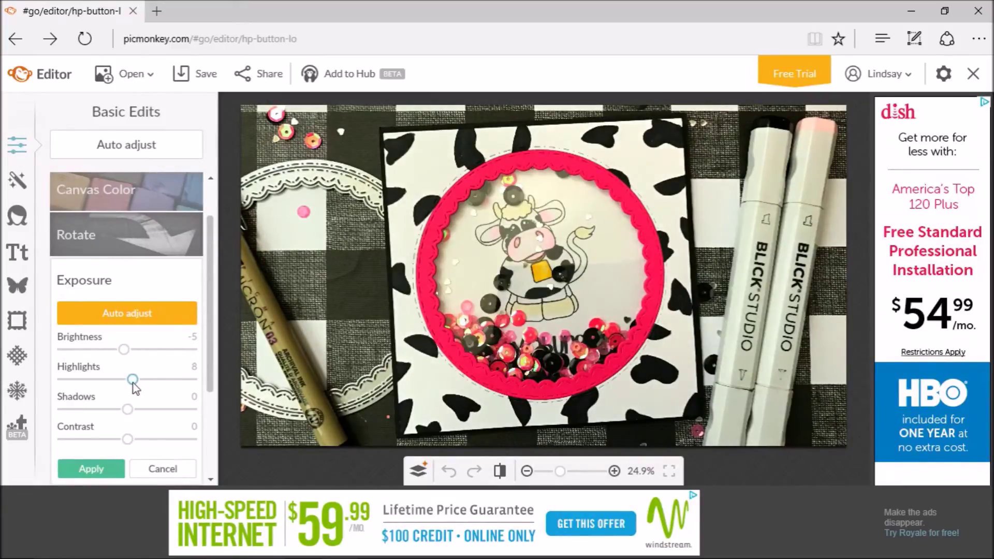
{"action": "left_click", "coordinate": [145, 409]}
{"action": "left_click", "coordinate": [121, 409]}
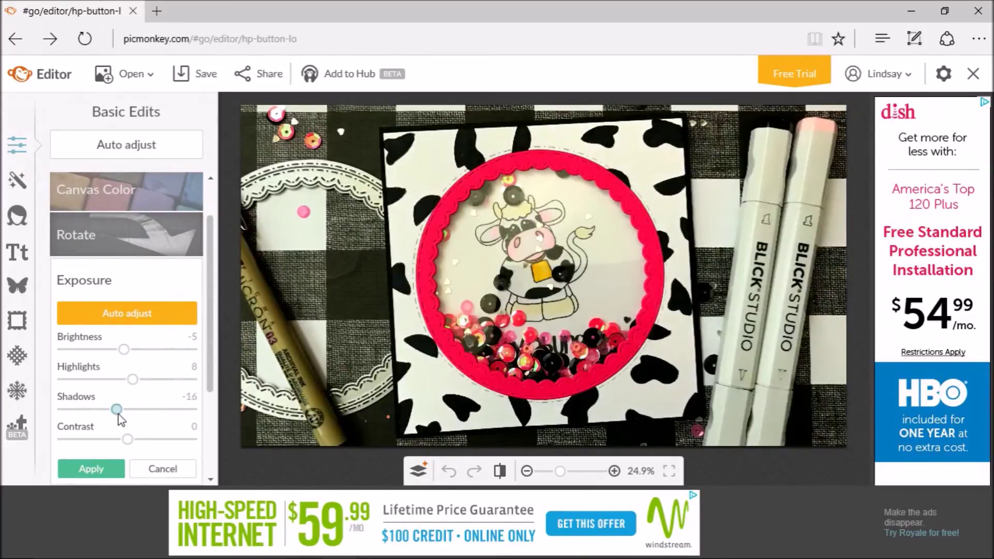
{"action": "left_click", "coordinate": [125, 415]}
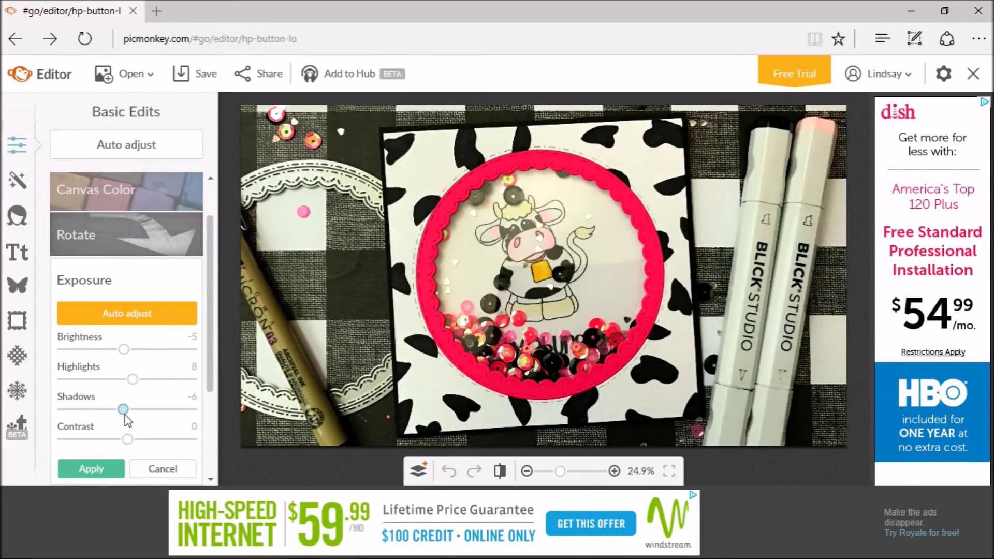
Set the exposure contrast to 5 and brightness to 1, and apply the exposure changes
{"action": "left_click", "coordinate": [141, 439]}
{"action": "left_click_drag", "start_coordinate": [143, 440], "coordinate": [128, 440]}
{"action": "left_click", "coordinate": [130, 440]}
{"action": "left_click", "coordinate": [132, 350]}
{"action": "left_click_drag", "start_coordinate": [131, 350], "coordinate": [127, 349]}
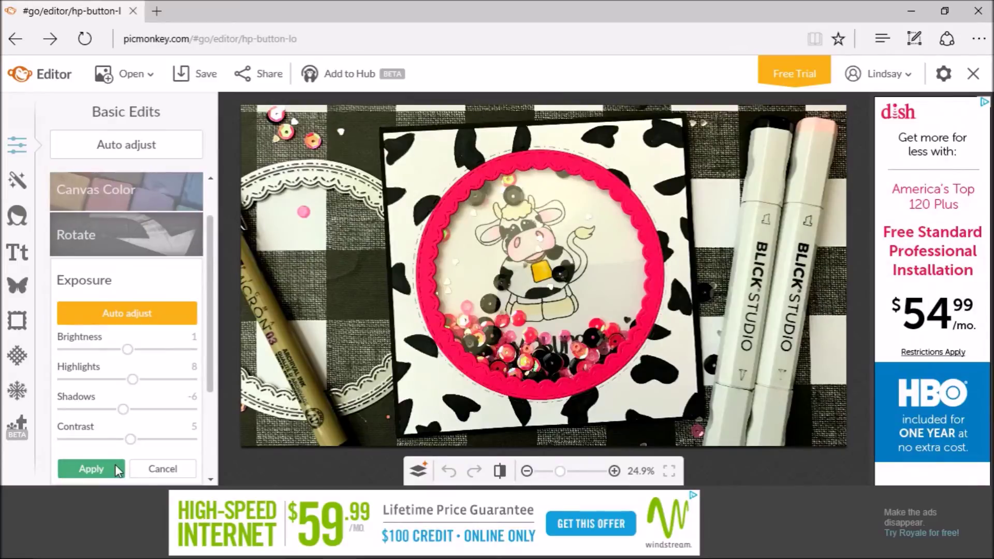
{"action": "left_click", "coordinate": [91, 469]}
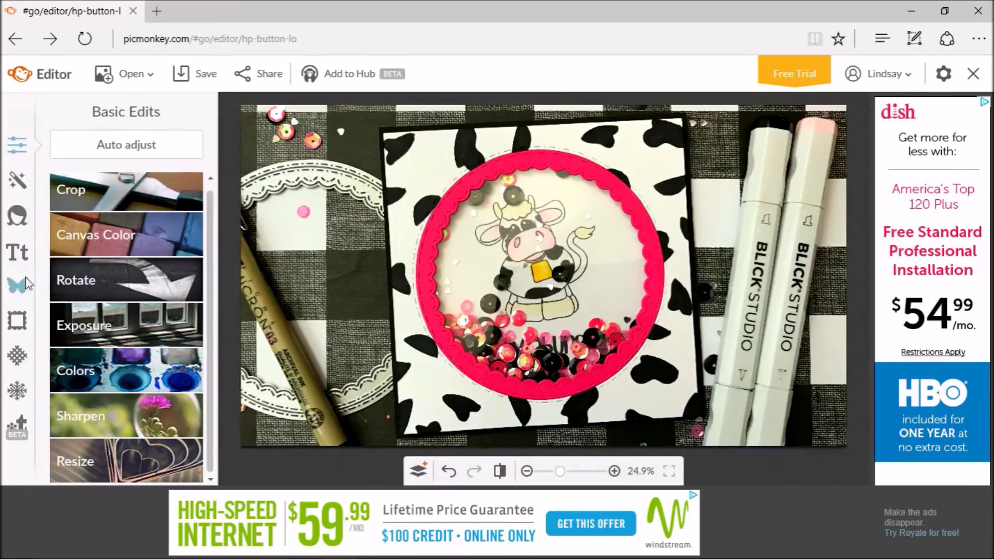
Apply the Frost effect to the cow card photo with size 34, intensity 13% and fade 19%
{"action": "left_click", "coordinate": [20, 186]}
{"action": "mouse_move", "coordinate": [212, 203]}
{"action": "left_mouse_down"}
{"action": "mouse_move", "coordinate": [214, 290]}
{"action": "mouse_move", "coordinate": [213, 241]}
{"action": "left_mouse_up"}
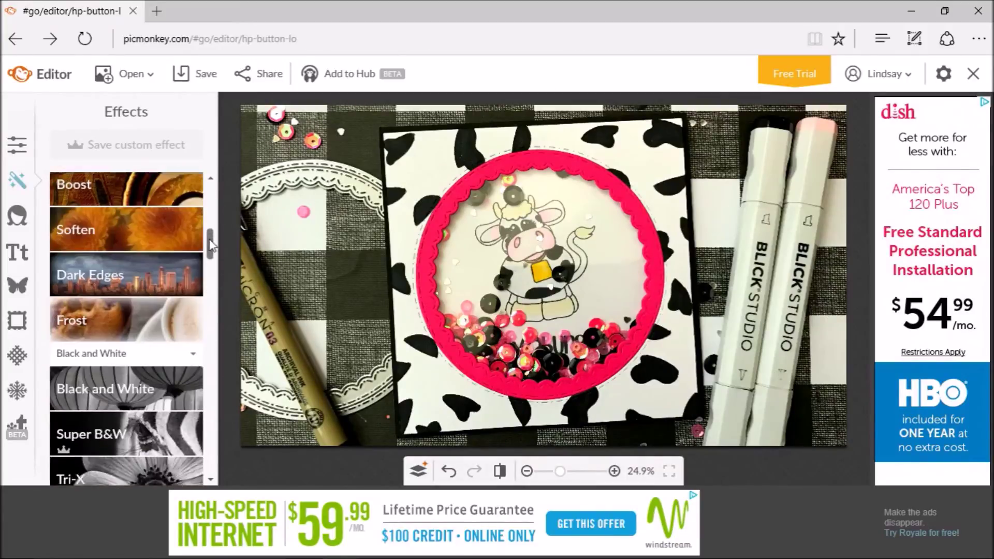
{"action": "left_click", "coordinate": [128, 327]}
{"action": "left_click_drag", "start_coordinate": [135, 330], "coordinate": [81, 358]}
{"action": "left_click_drag", "start_coordinate": [73, 440], "coordinate": [81, 441]}
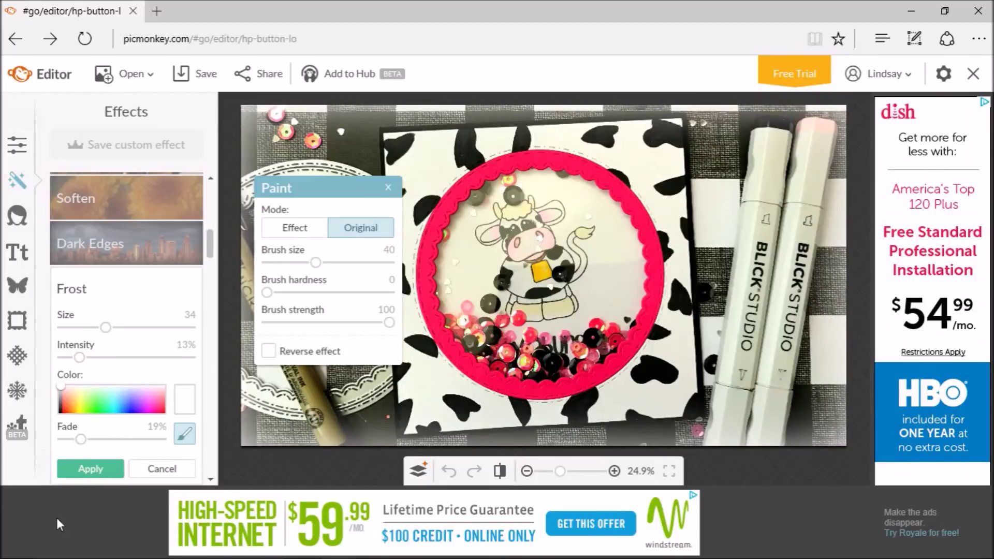
{"action": "left_click", "coordinate": [91, 468]}
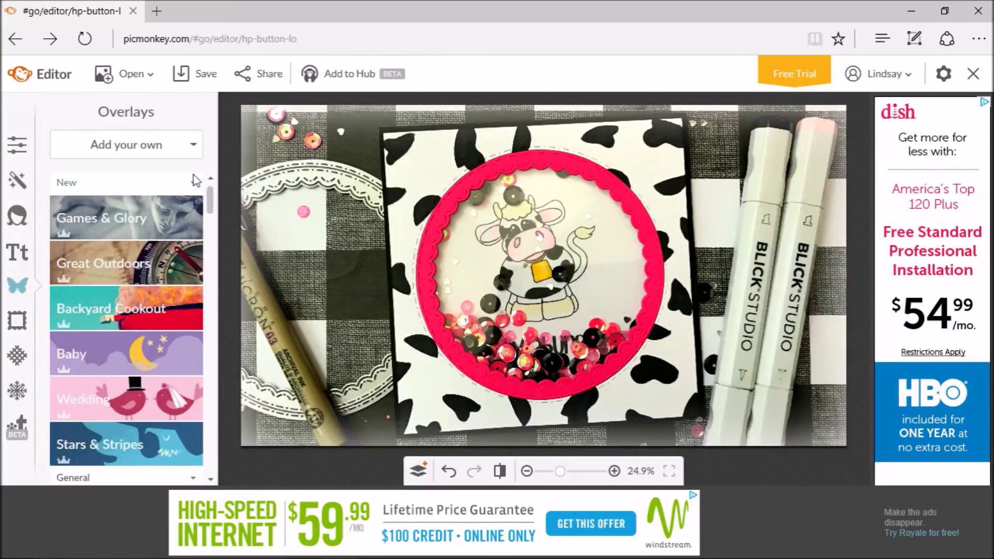
Add the black CDD watermark image from the computer as an overlay on the cow card photo
{"action": "left_click", "coordinate": [188, 150]}
{"action": "left_click", "coordinate": [94, 178]}
{"action": "left_click", "coordinate": [179, 111]}
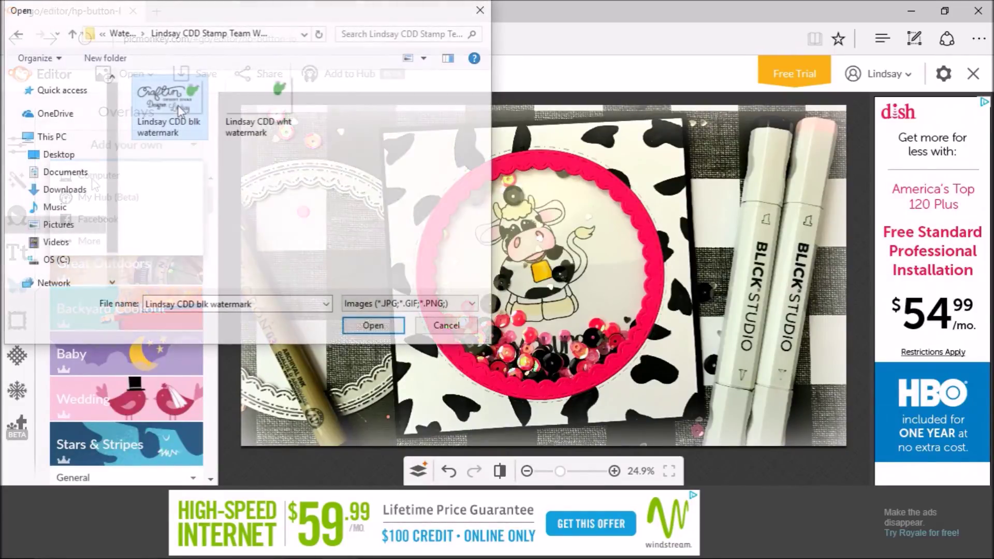
{"action": "left_click", "coordinate": [382, 330]}
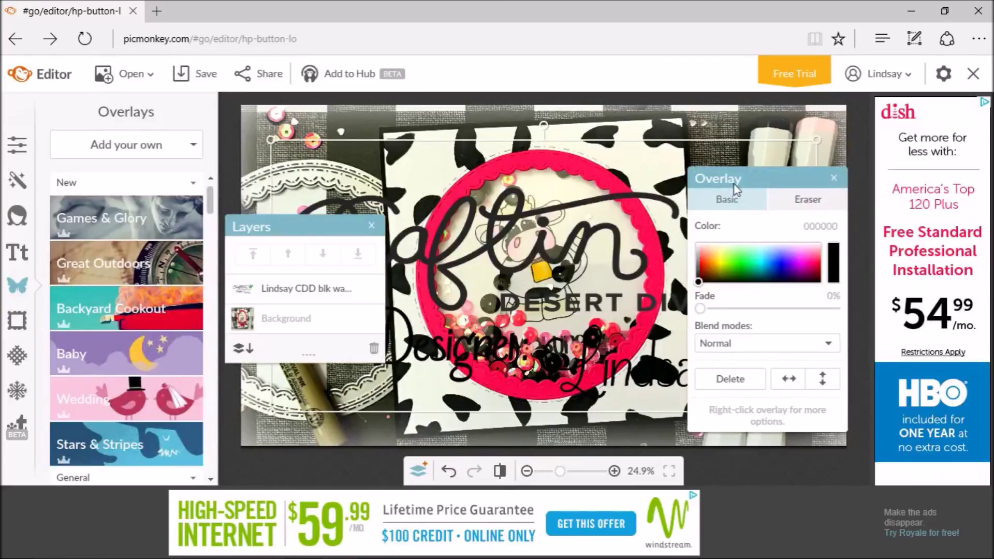
Try the black watermark at a small size in the photo's lower-right corner and delete the overlay
{"action": "left_click_drag", "start_coordinate": [735, 189], "coordinate": [872, 227]}
{"action": "left_click_drag", "start_coordinate": [817, 141], "coordinate": [444, 326]}
{"action": "left_click_drag", "start_coordinate": [365, 379], "coordinate": [777, 412]}
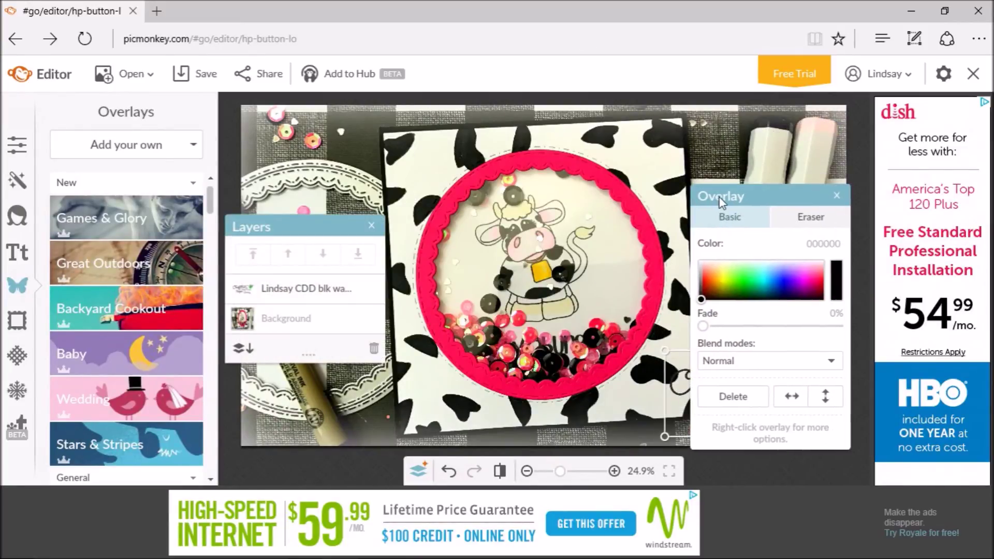
{"action": "left_click", "coordinate": [732, 397]}
{"action": "left_click", "coordinate": [372, 226]}
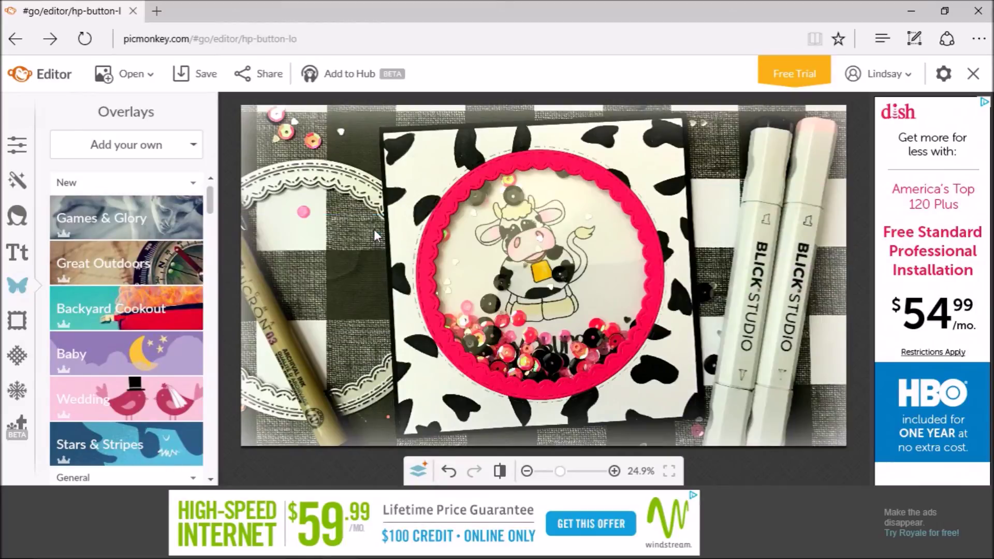
Add the white CDD watermark image from the computer as an overlay, shrunk into the photo's upper-right corner
{"action": "left_click", "coordinate": [126, 145]}
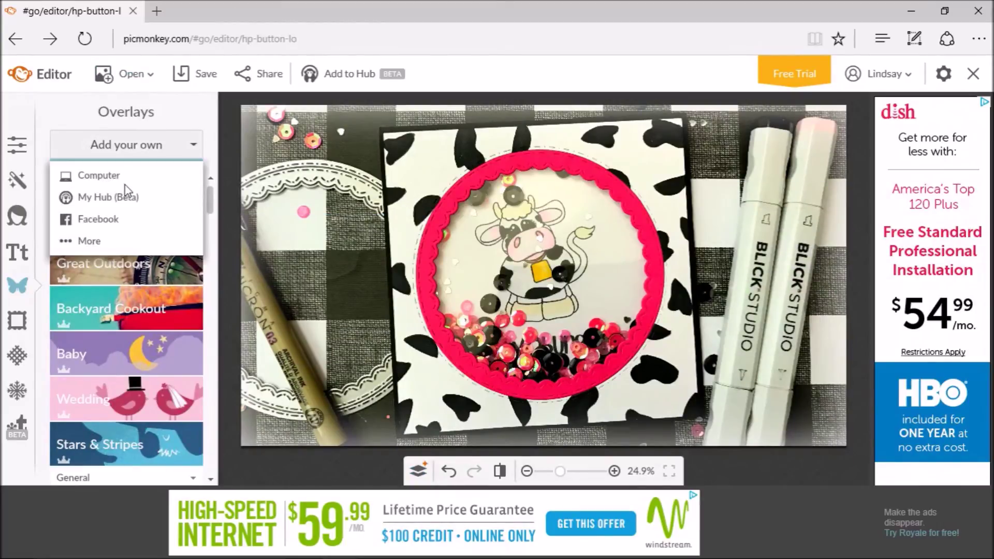
{"action": "left_click", "coordinate": [126, 178]}
{"action": "left_click", "coordinate": [259, 108]}
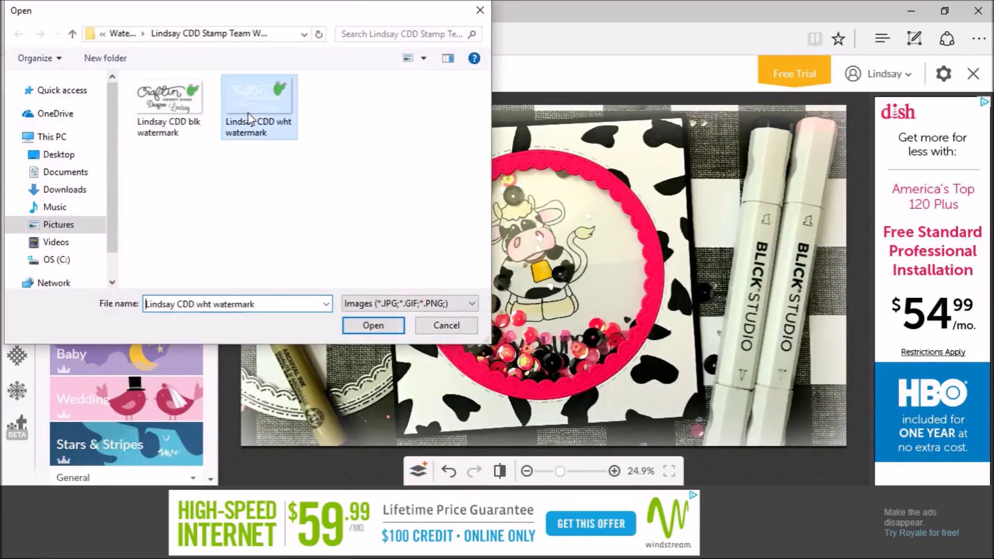
{"action": "left_click", "coordinate": [372, 325]}
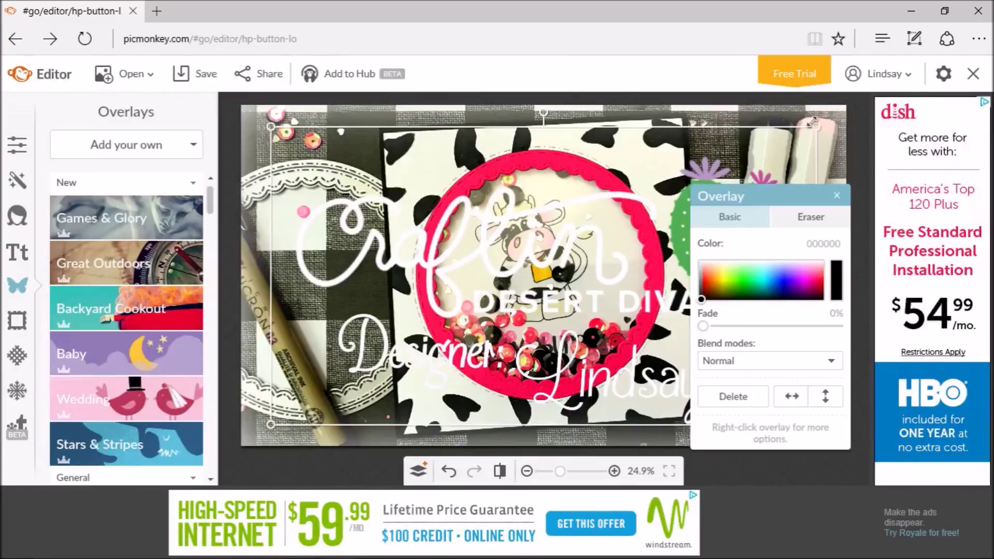
{"action": "left_click_drag", "start_coordinate": [812, 122], "coordinate": [394, 365]}
{"action": "left_click_drag", "start_coordinate": [358, 401], "coordinate": [785, 162]}
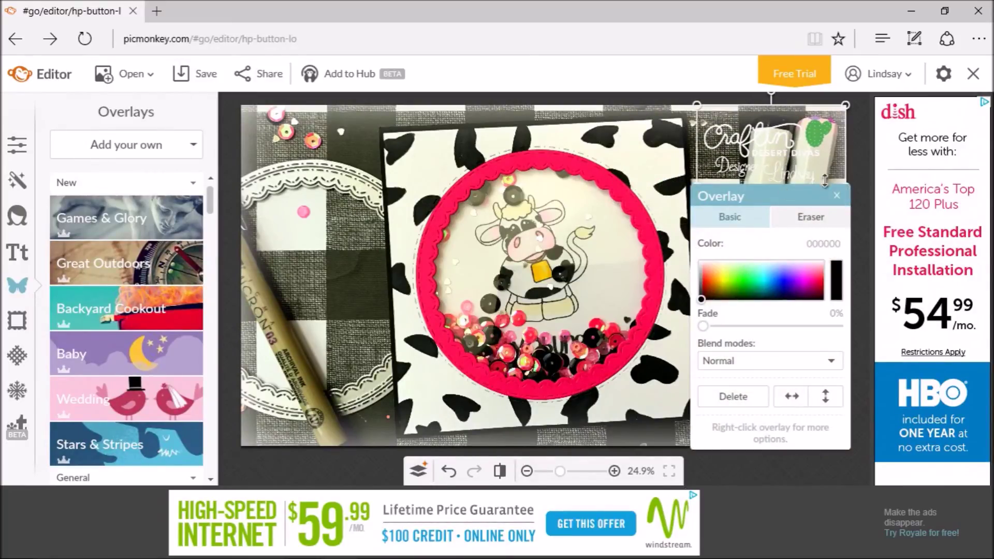
{"action": "left_click", "coordinate": [835, 196]}
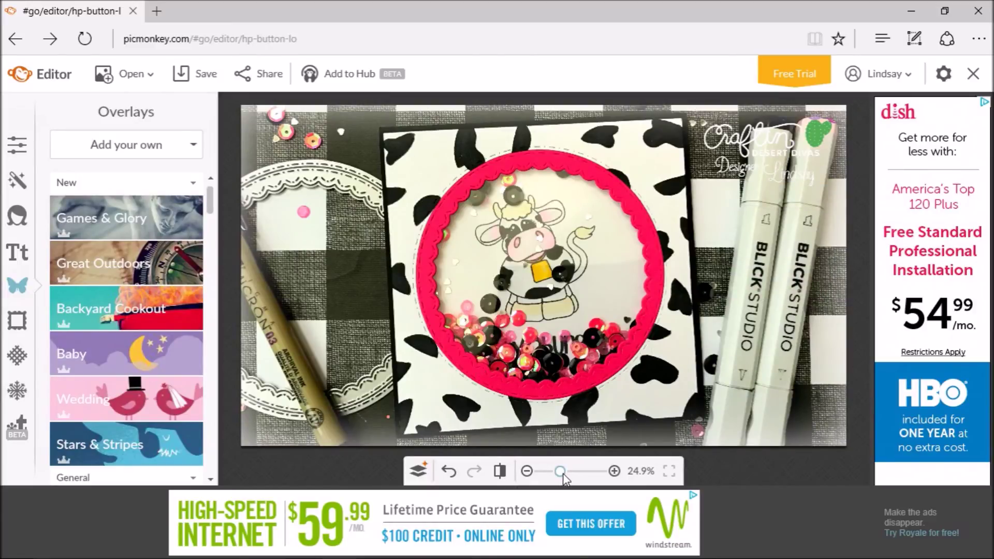
Compare the edited cow card photo with its original and check its layers
{"action": "mouse_move", "coordinate": [567, 473]}
{"action": "left_mouse_down"}
{"action": "mouse_move", "coordinate": [577, 474]}
{"action": "mouse_move", "coordinate": [563, 473]}
{"action": "left_mouse_up"}
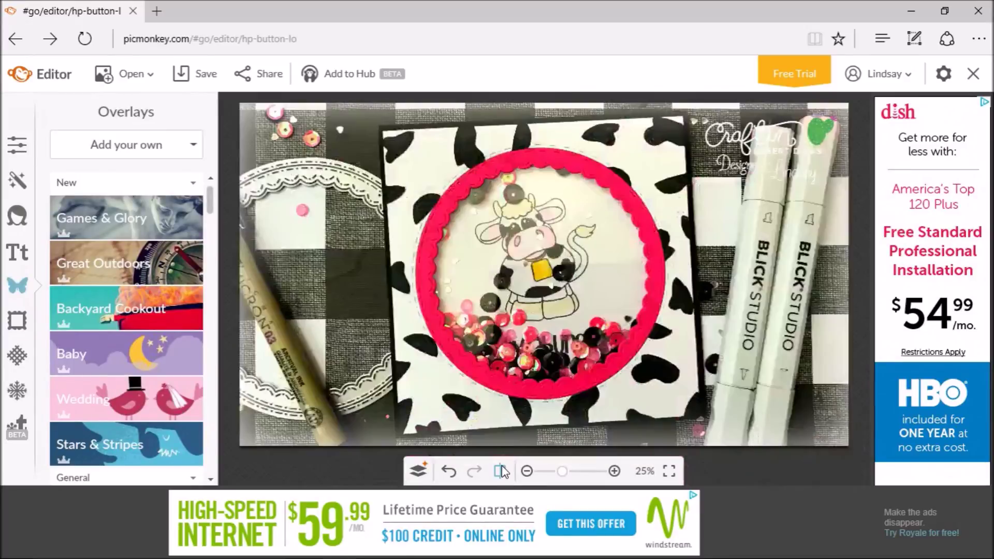
{"action": "left_click", "coordinate": [503, 471]}
{"action": "left_click", "coordinate": [419, 471]}
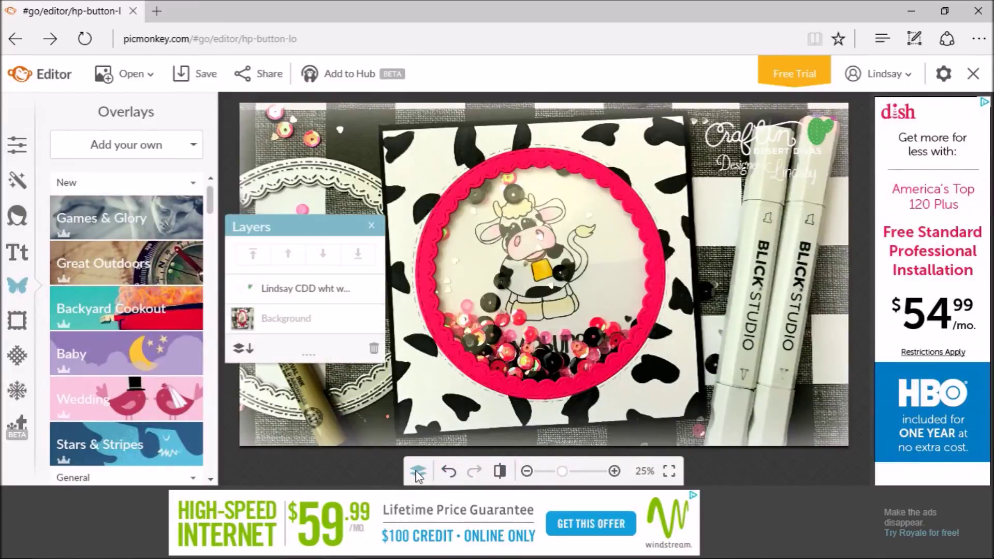
{"action": "left_click", "coordinate": [373, 227]}
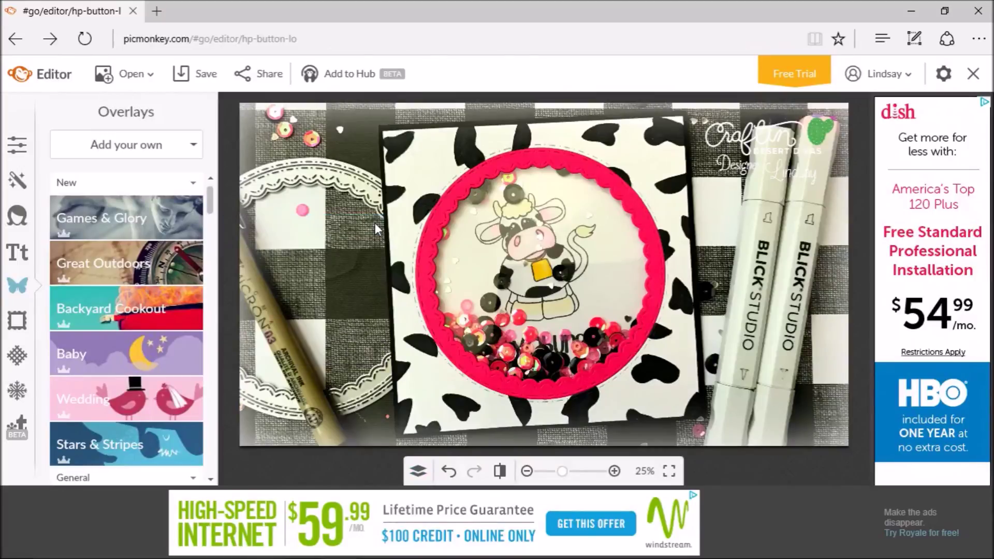
Start saving the cow card photo and rename the file as Finished Card 1
{"action": "left_click", "coordinate": [202, 79]}
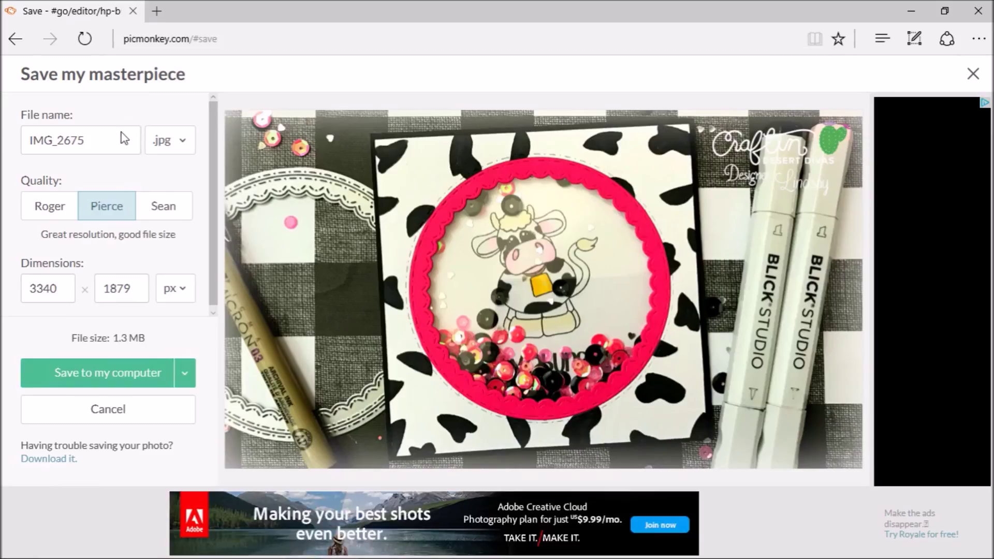
{"action": "left_click", "coordinate": [124, 138]}
{"action": "left_click_drag", "start_coordinate": [86, 141], "coordinate": [28, 144]}
{"action": "key", "text": "BackSpace"}
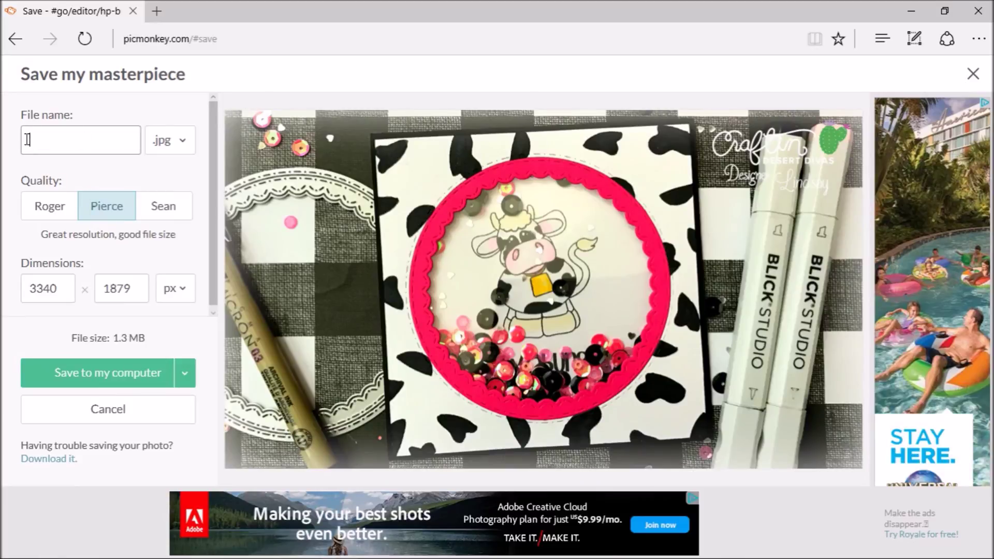
{"action": "type", "text": "Finished Card 1"}
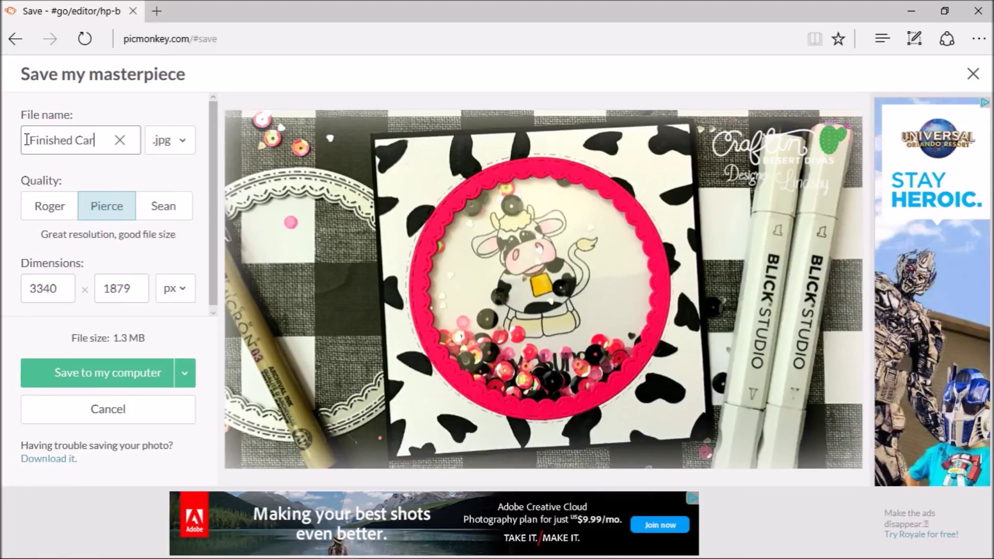